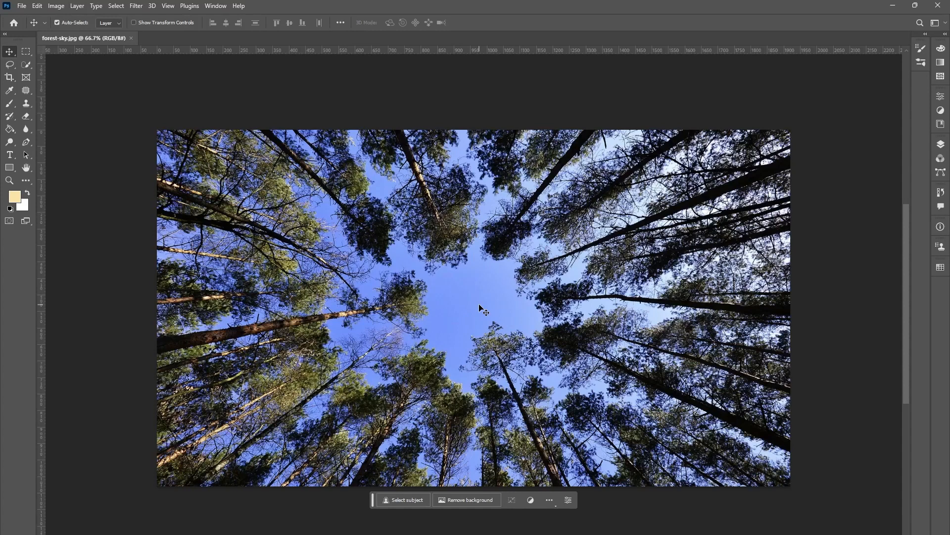
# Step: Try to select the open blue sky between the trees with the Magic Wand at a tolerance of 32
pyautogui.press('d')
pyautogui.hotkey('ctrl', '+')
pyautogui.hotkey('ctrl', '+')
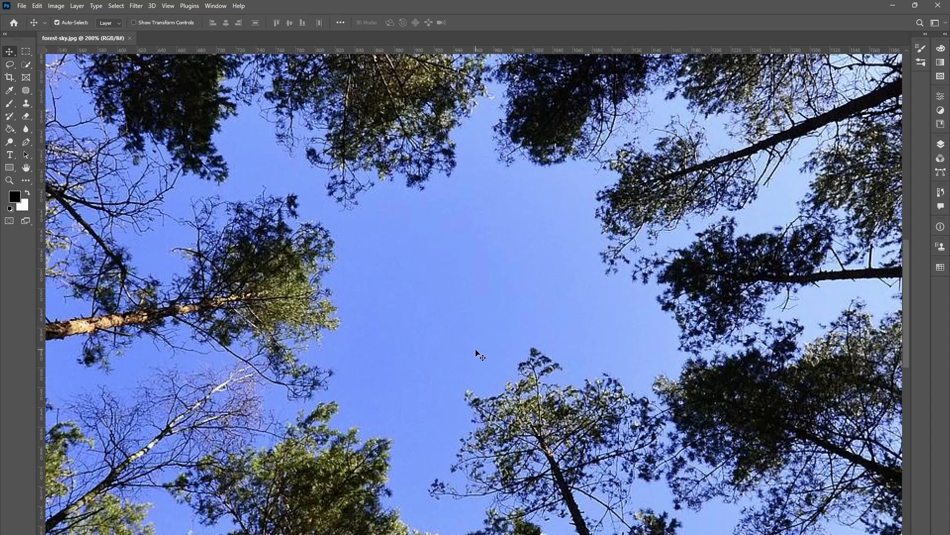
pyautogui.click(28, 64)
pyautogui.click(89, 85)
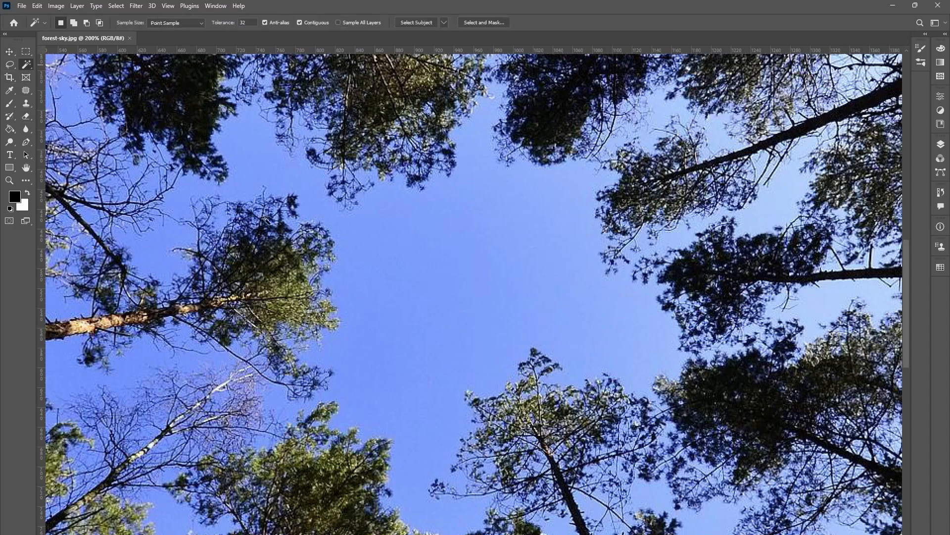
pyautogui.click(403, 343)
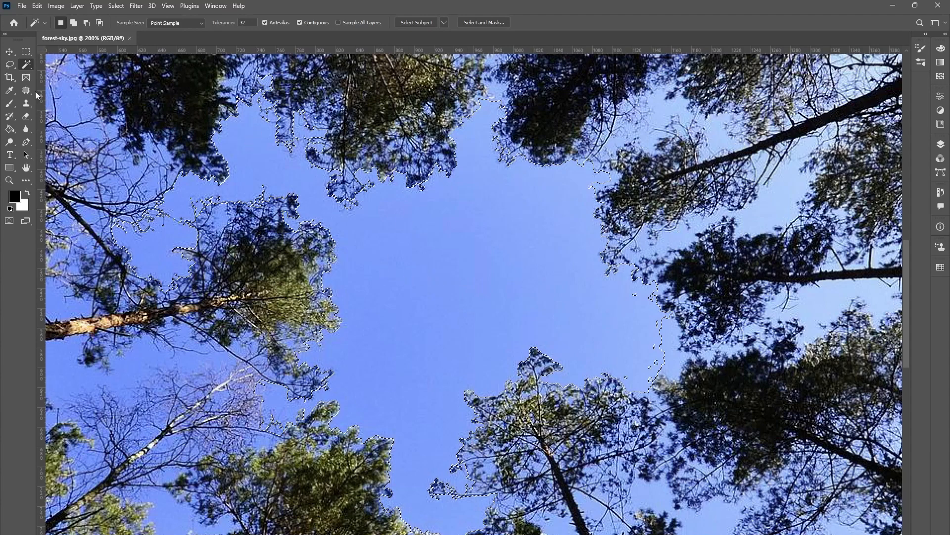
# Step: Clear the sky selection and return to the Move tool
pyautogui.click(9, 52)
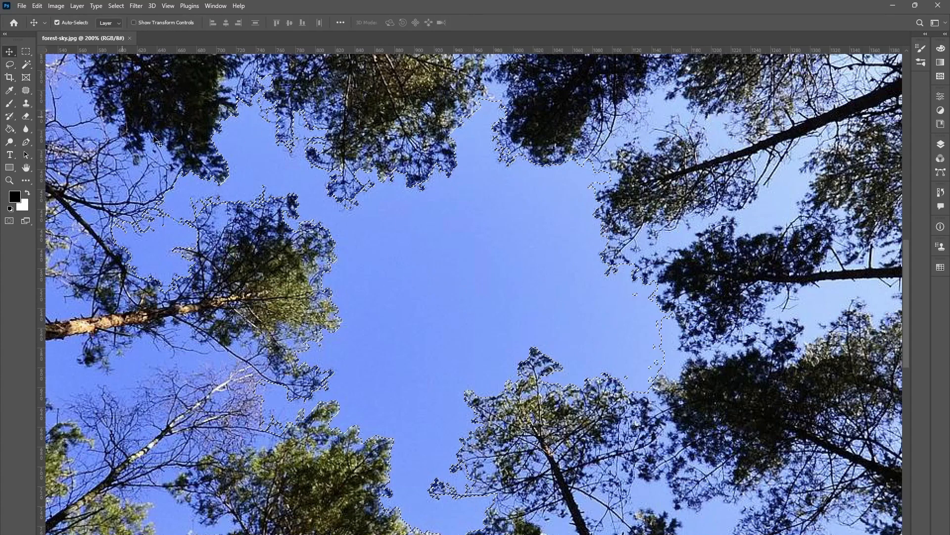
pyautogui.hotkey('ctrl', '0')
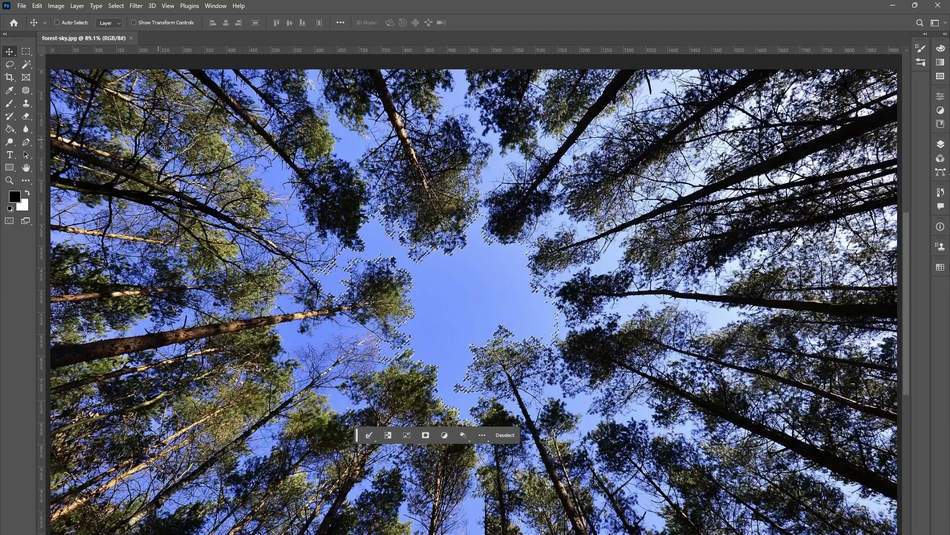
pyautogui.hotkey('ctrl', 'f')
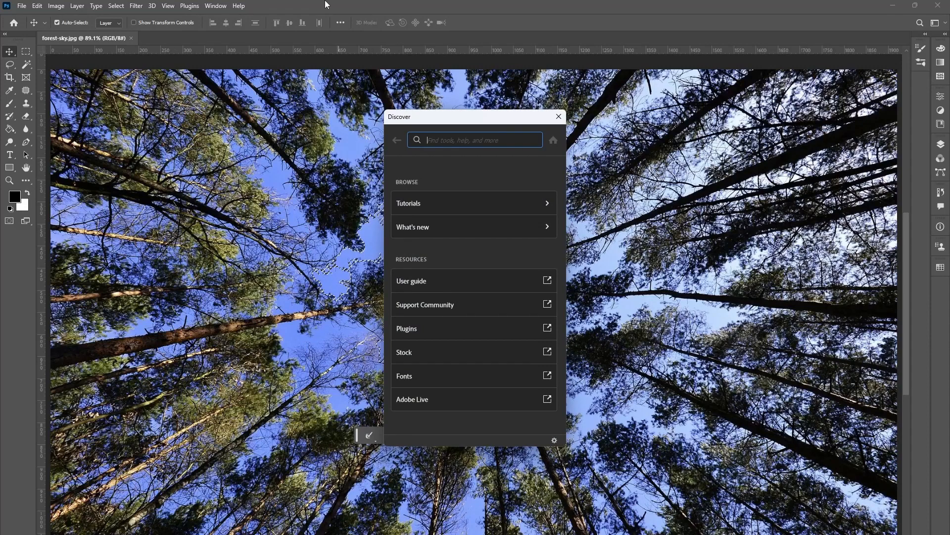
pyautogui.click(559, 117)
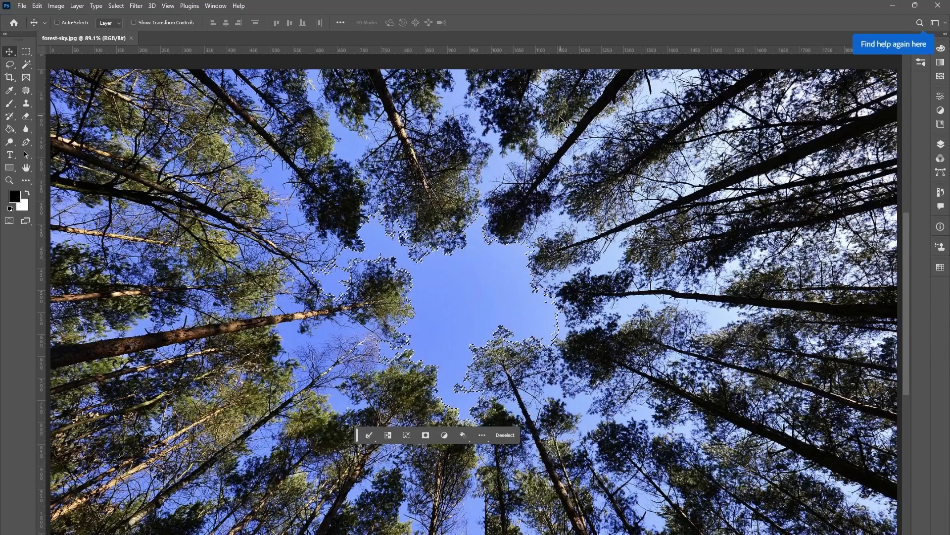
pyautogui.hotkey('ctrl', 'd')
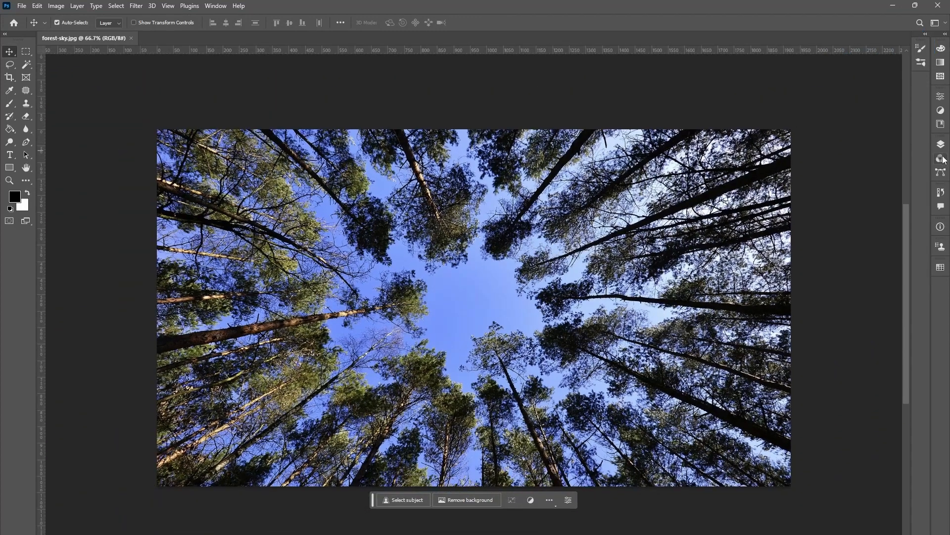
# Step: Duplicate the Background layer and hide the original
pyautogui.click(940, 144)
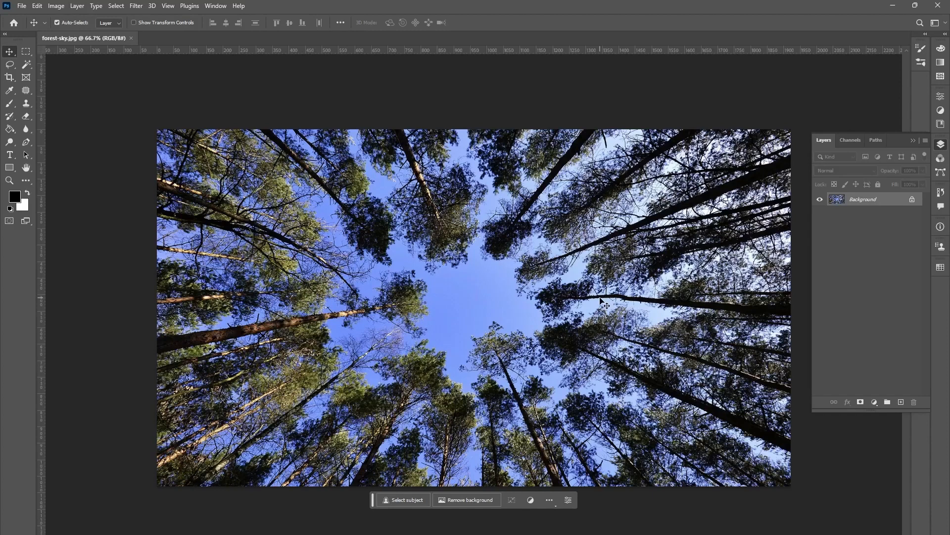
pyautogui.press('ctrl')
pyautogui.hotkey('ctrl', 'j')
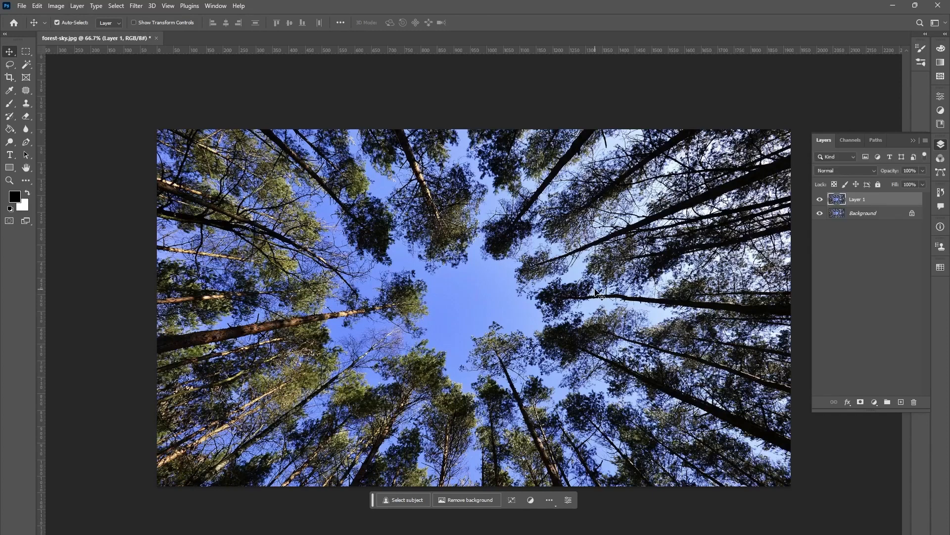
pyautogui.click(820, 214)
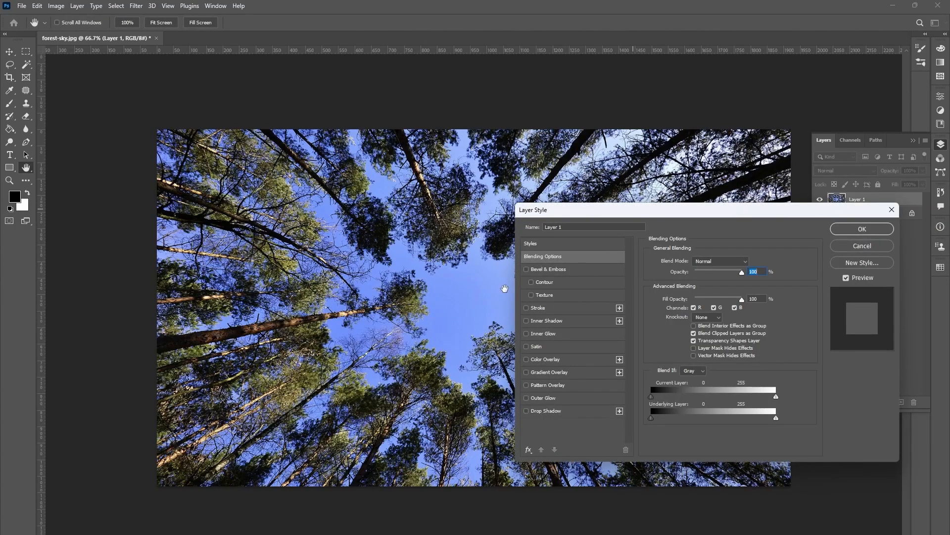
# Step: Open the blending options of Layer 1 and set Blend If to the Blue channel
pyautogui.moveTo(653, 218); pyautogui.dragTo(177, 277)
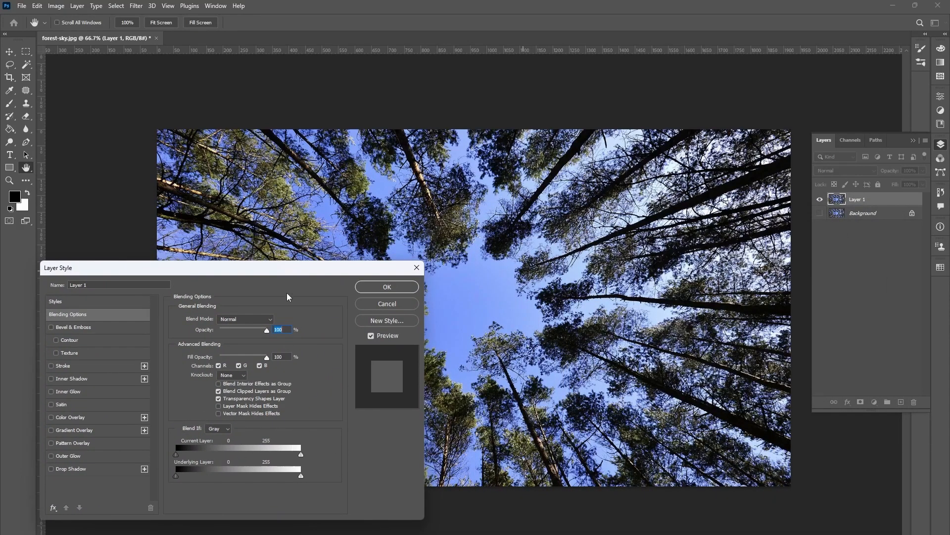
pyautogui.moveTo(289, 273); pyautogui.dragTo(293, 359)
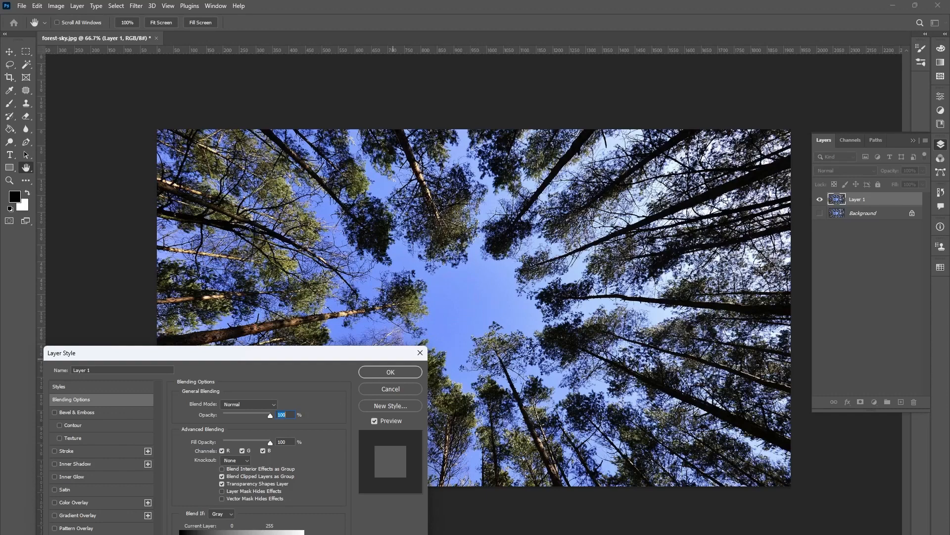
pyautogui.moveTo(180, 534)
pyautogui.mouseDown()
pyautogui.moveTo(191, 534)
pyautogui.moveTo(176, 534)
pyautogui.mouseUp()
pyautogui.moveTo(197, 534)
pyautogui.mouseDown()
pyautogui.moveTo(225, 534)
pyautogui.moveTo(179, 534)
pyautogui.mouseUp()
pyautogui.moveTo(304, 534)
pyautogui.mouseDown()
pyautogui.moveTo(244, 534)
pyautogui.moveTo(304, 534)
pyautogui.mouseUp()
pyautogui.click(230, 515)
pyautogui.click(226, 534)
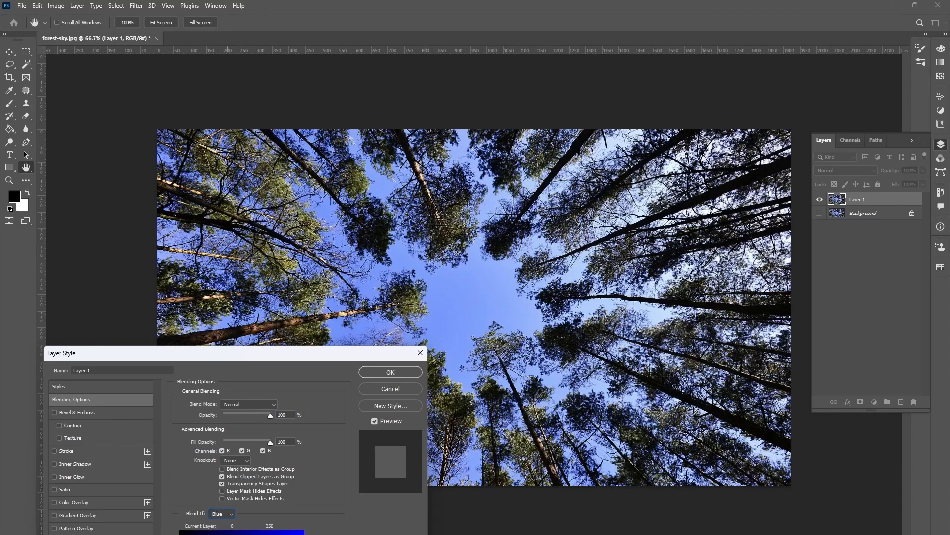
# Step: Lower the Current Layer highlight slider to 226 to make the blue sky transparent
pyautogui.moveTo(302, 534); pyautogui.dragTo(297, 534)
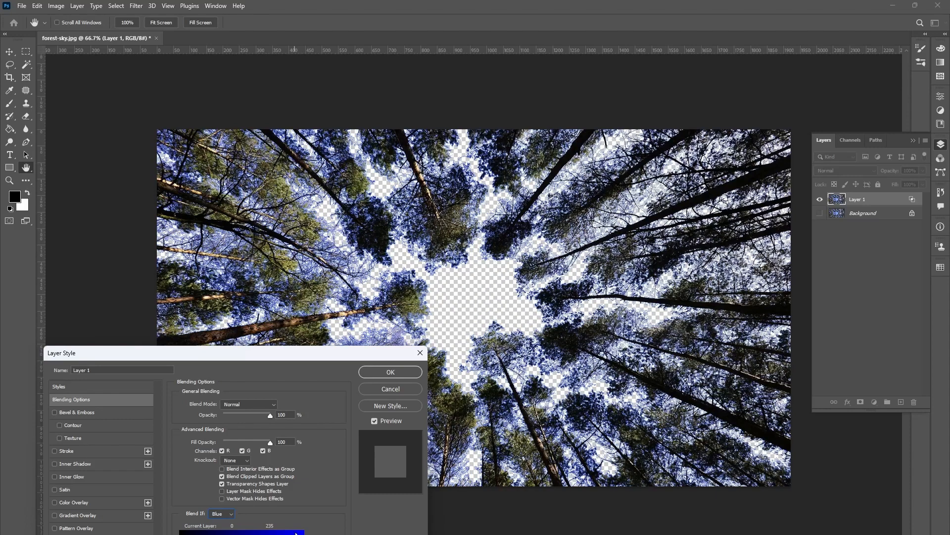
pyautogui.moveTo(358, 357); pyautogui.dragTo(359, 405)
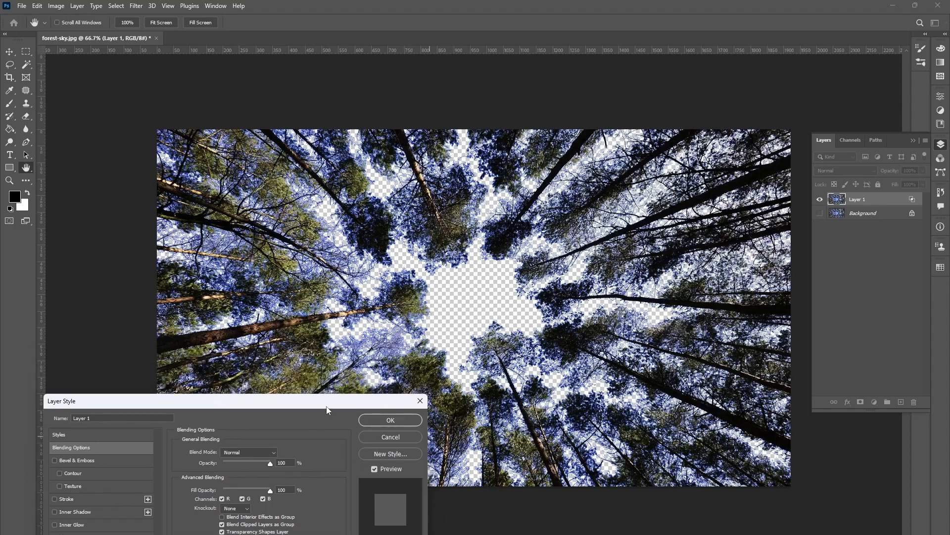
pyautogui.moveTo(327, 407); pyautogui.dragTo(338, 352)
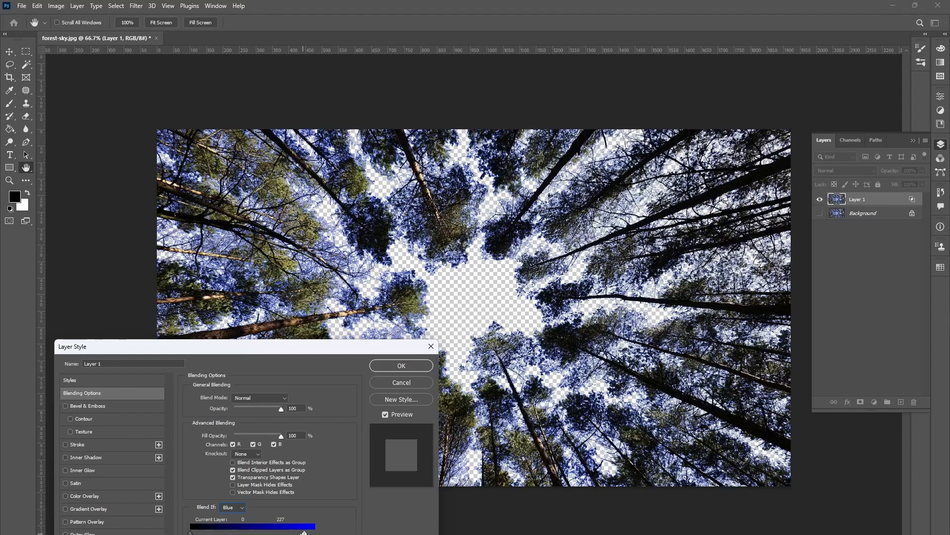
pyautogui.moveTo(304, 533); pyautogui.dragTo(305, 533)
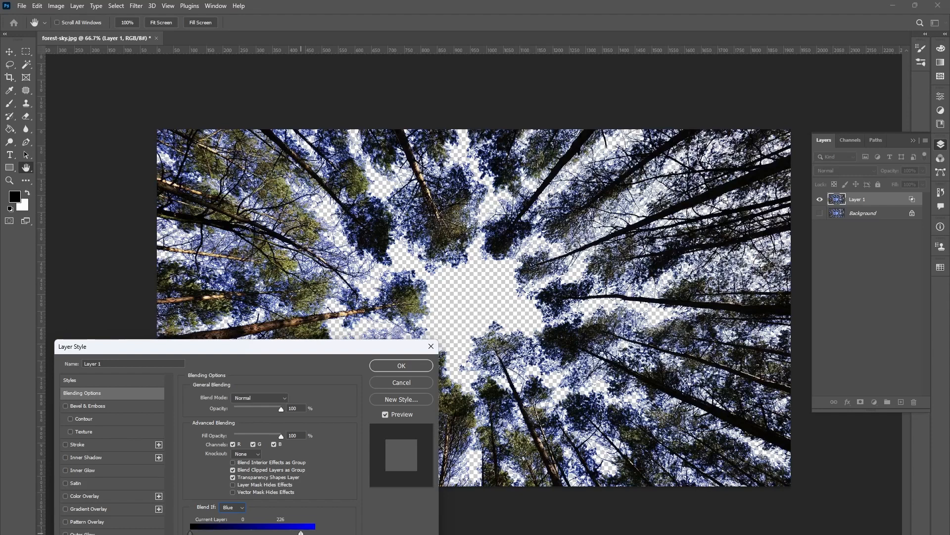
# Step: Split the Current Layer highlight slider to about 176 / 223 to soften the sky transition, and apply the layer style
pyautogui.press('alt')
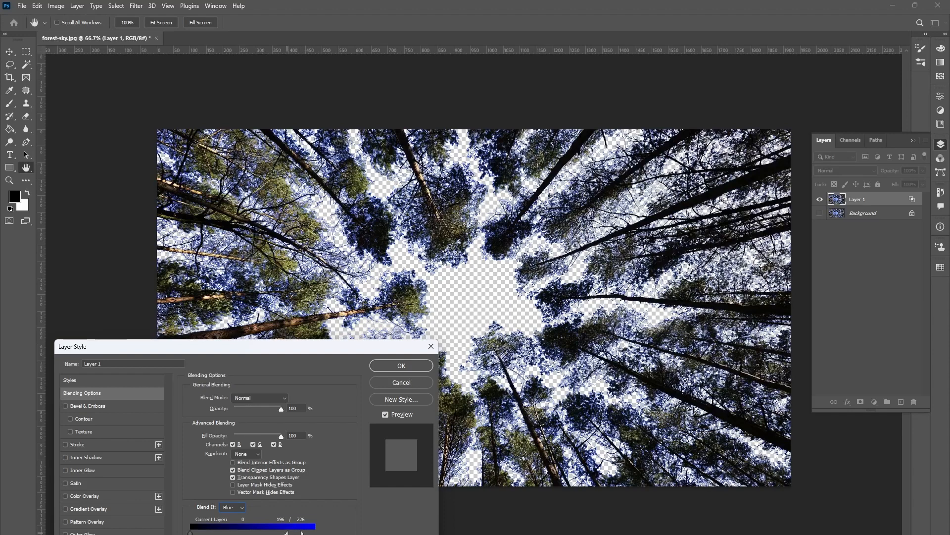
pyautogui.moveTo(286, 532); pyautogui.dragTo(279, 532)
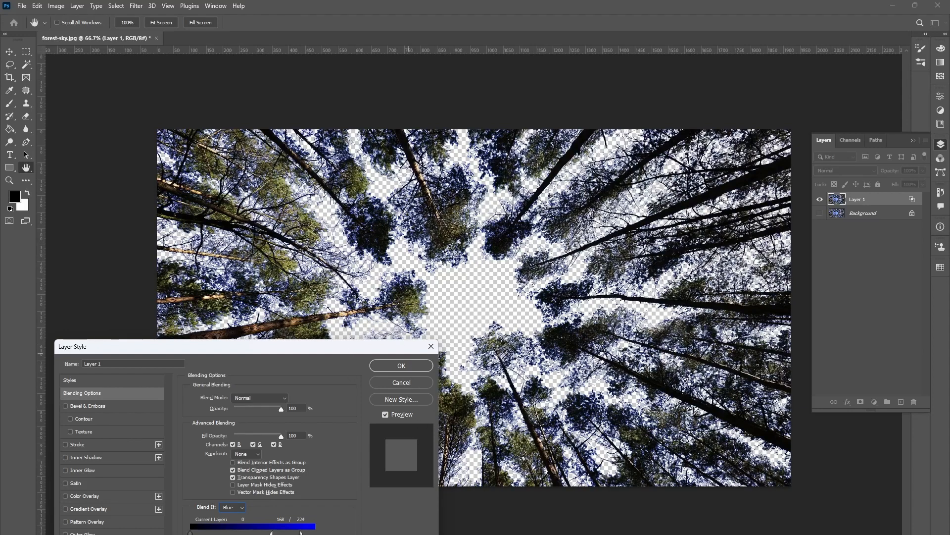
pyautogui.moveTo(300, 533)
pyautogui.mouseDown()
pyautogui.moveTo(287, 533)
pyautogui.moveTo(298, 530)
pyautogui.mouseUp()
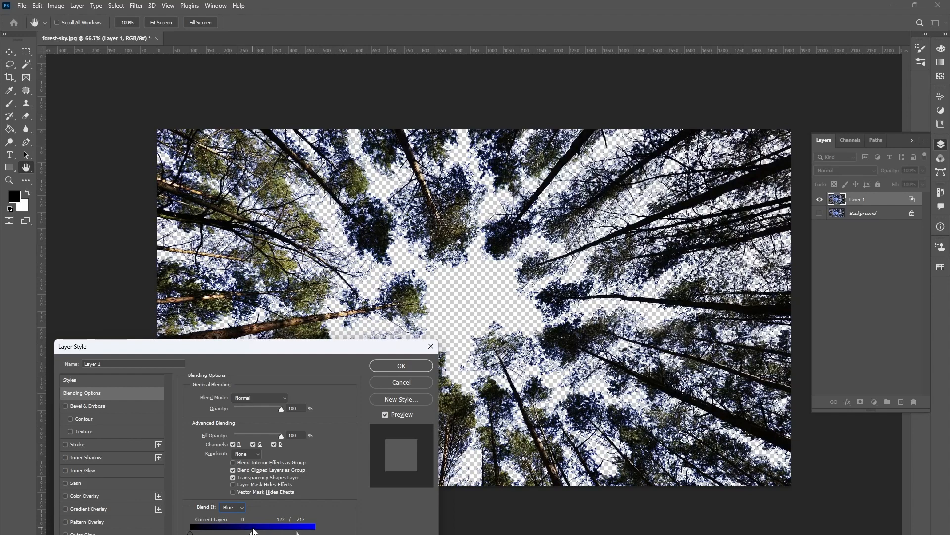
pyautogui.moveTo(253, 531); pyautogui.dragTo(278, 529)
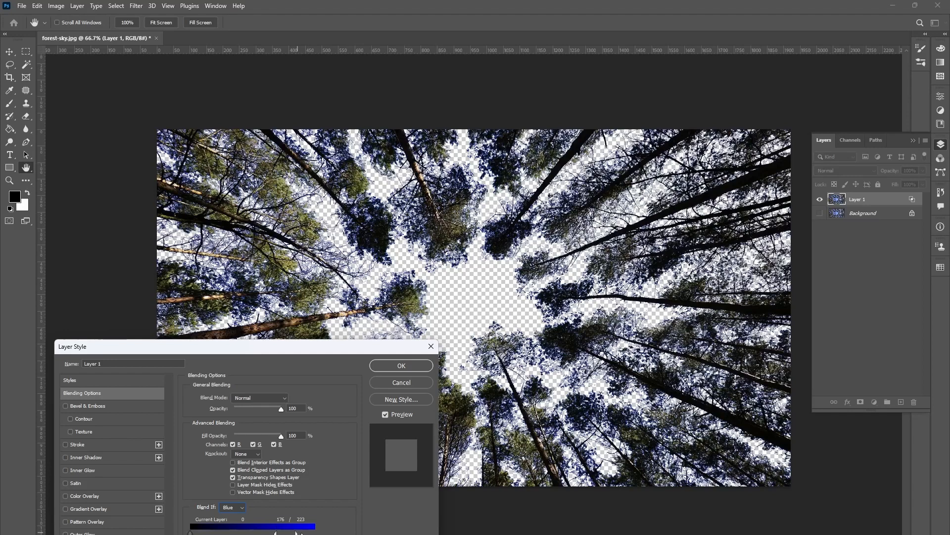
pyautogui.moveTo(272, 532); pyautogui.dragTo(277, 532)
pyautogui.moveTo(300, 532); pyautogui.dragTo(298, 531)
pyautogui.click(401, 366)
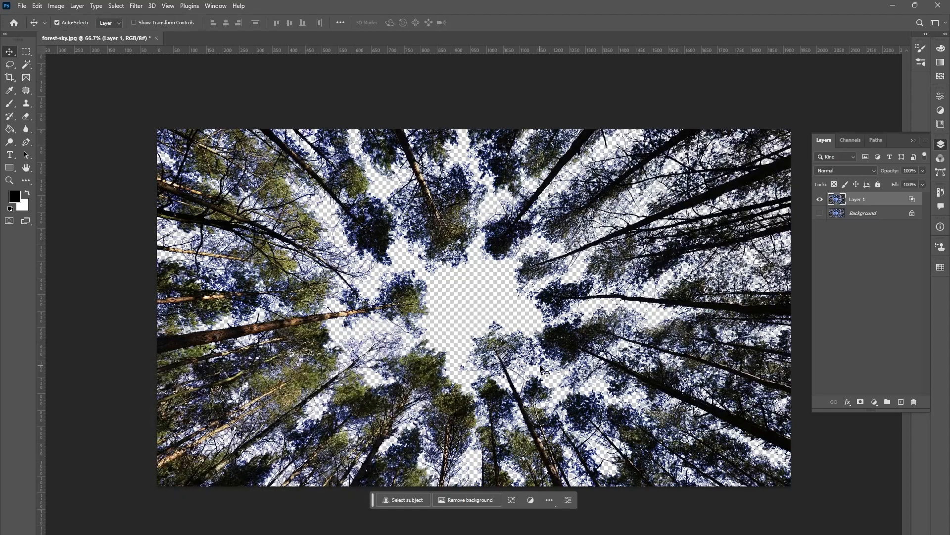
# Step: Open the clyde-rs-4XbZCfU2Uoo-unsplash sky image and bring it into the forest-sky document as a new layer
pyautogui.hotkey('ctrl', 'o')
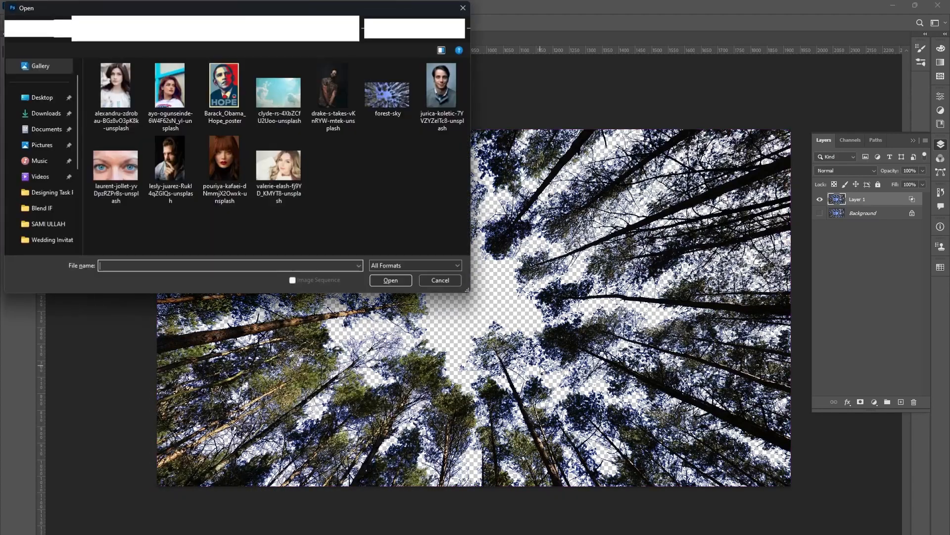
pyautogui.click(290, 100)
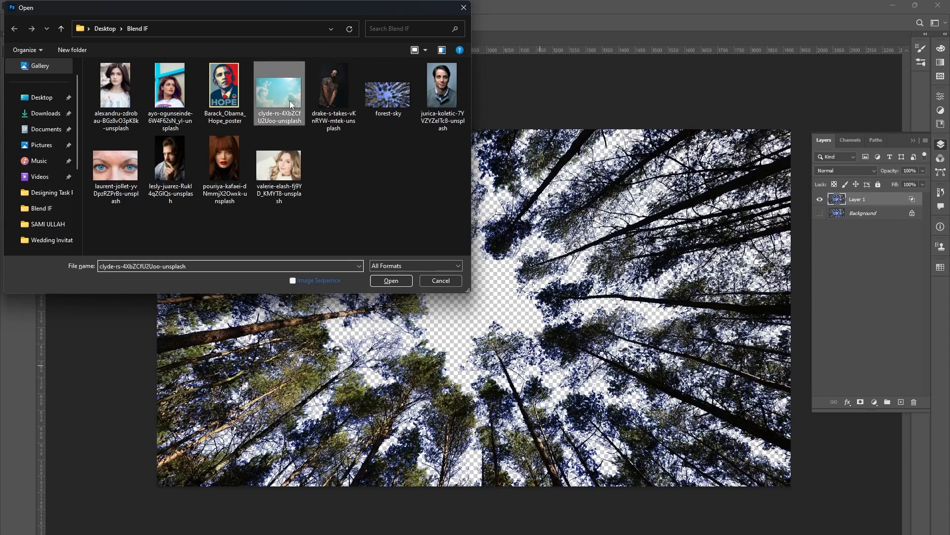
pyautogui.doubleClick(289, 100)
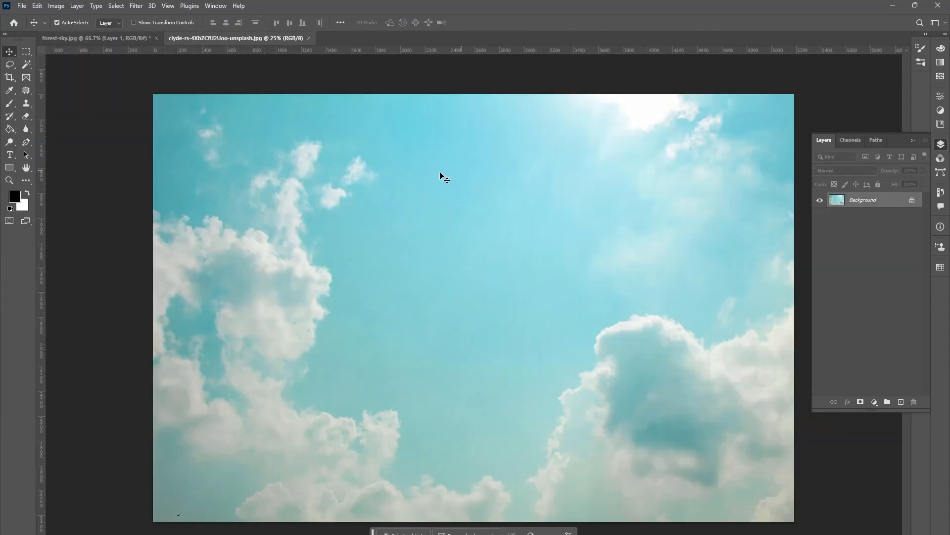
pyautogui.moveTo(444, 178); pyautogui.dragTo(485, 265)
# Step: Rotate the cloud layer 180 degrees, scale it down to roughly cover the canvas, and position it over the forest photo
pyautogui.hotkey('ctrl', 't')
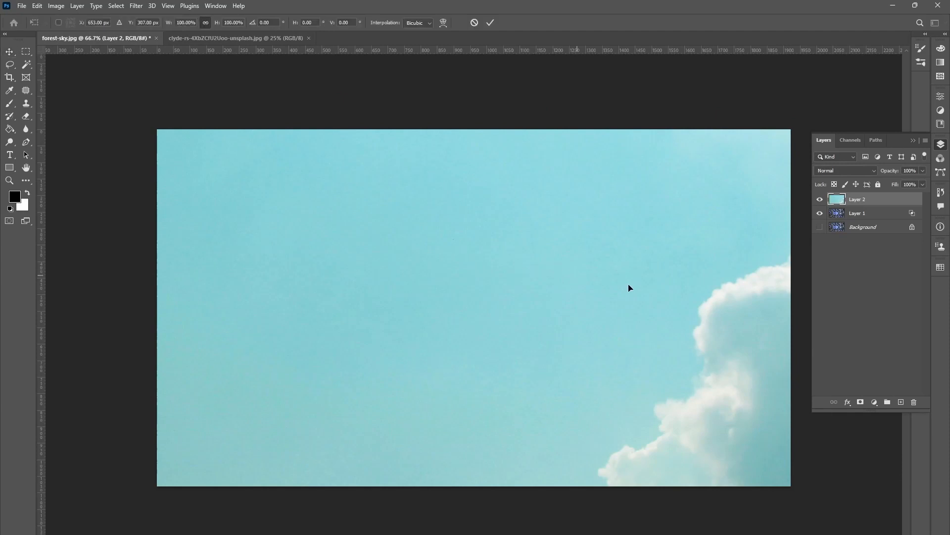
pyautogui.hotkey('ctrl', '-')
pyautogui.hotkey('ctrl', '-')
pyautogui.hotkey('ctrl', '-')
pyautogui.hotkey('ctrl', '-')
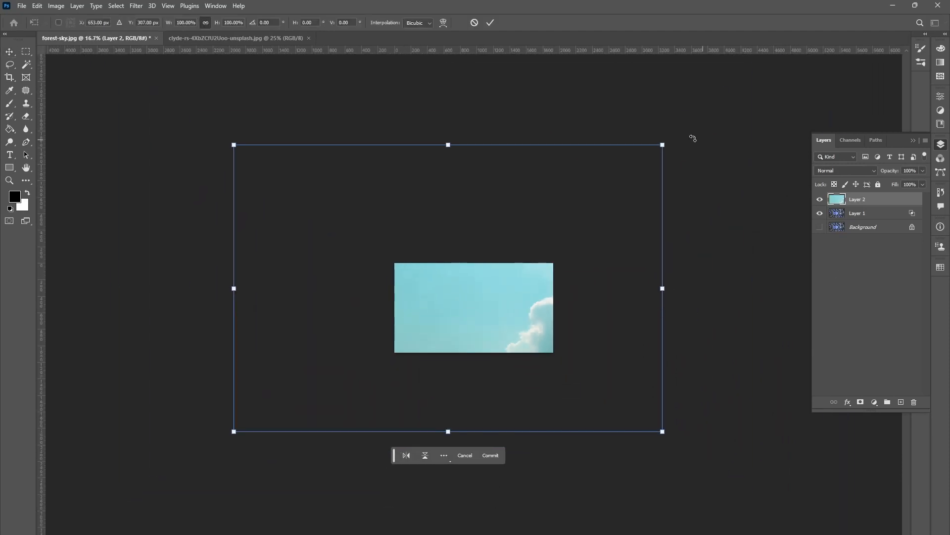
pyautogui.moveTo(691, 139); pyautogui.dragTo(277, 380)
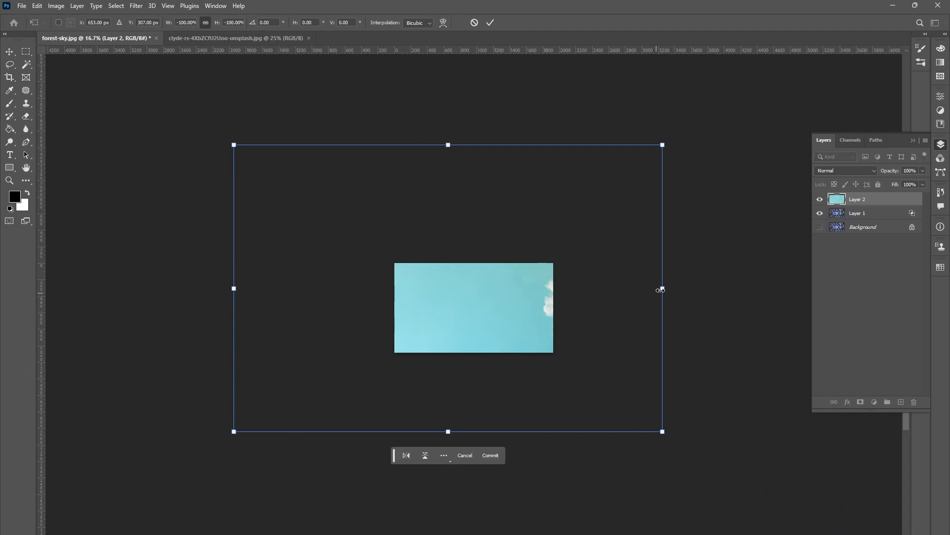
pyautogui.moveTo(661, 289); pyautogui.dragTo(535, 308)
pyautogui.moveTo(347, 239); pyautogui.dragTo(390, 266)
pyautogui.moveTo(499, 333); pyautogui.dragTo(497, 319)
pyautogui.press('Return')
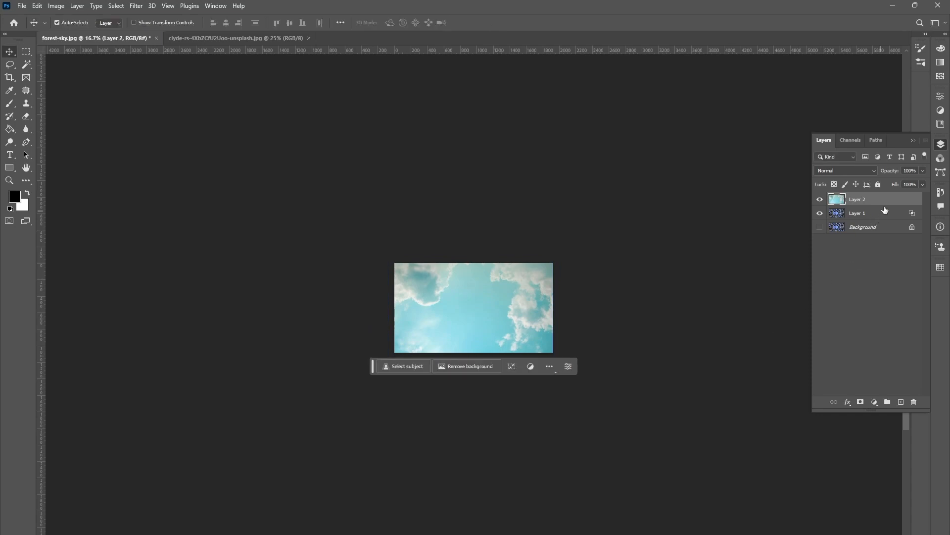
# Step: Move the cloud layer directly below Layer 1 and close the separate clyde-rs sky image
pyautogui.moveTo(886, 204); pyautogui.dragTo(886, 223)
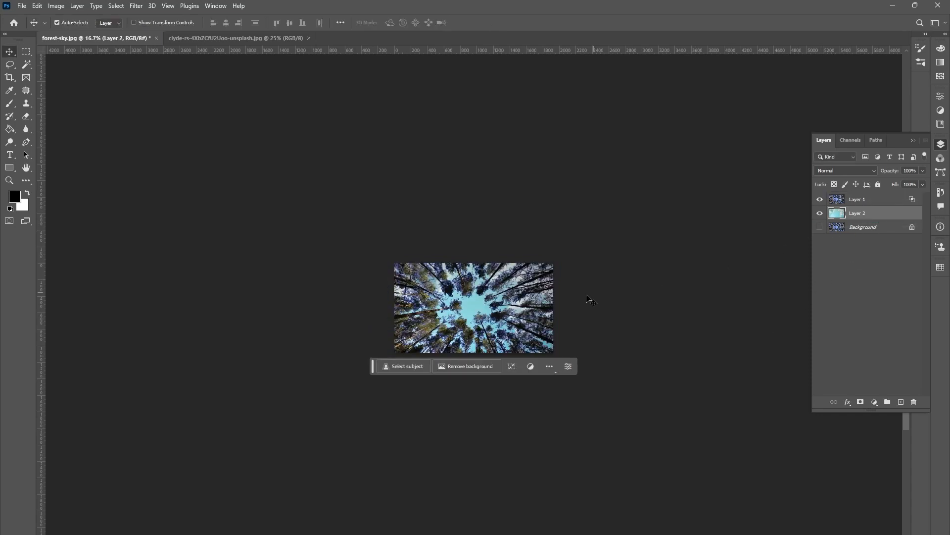
pyautogui.hotkey('ctrl', '+')
pyautogui.hotkey('ctrl', '+')
pyautogui.hotkey('ctrl', '+')
pyautogui.hotkey('ctrl', '+')
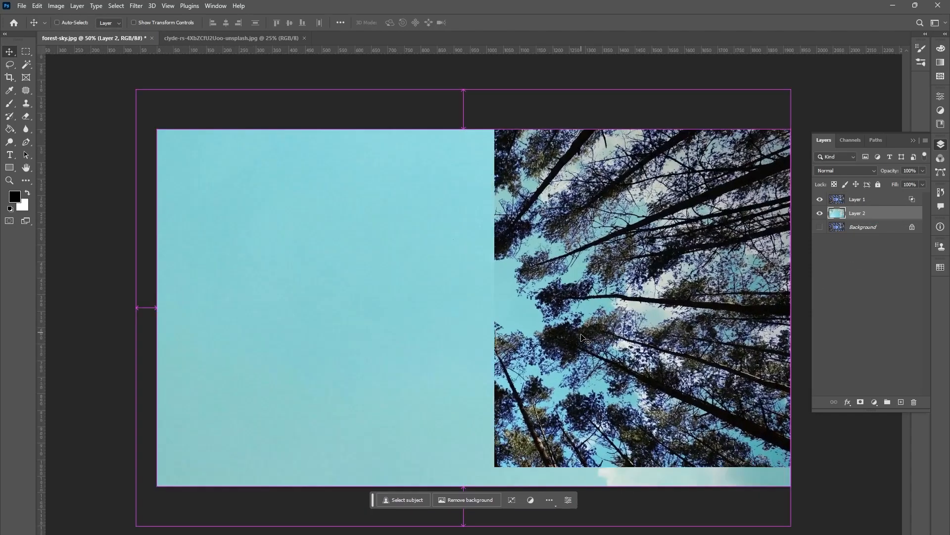
pyautogui.hotkey('ctrl', '+')
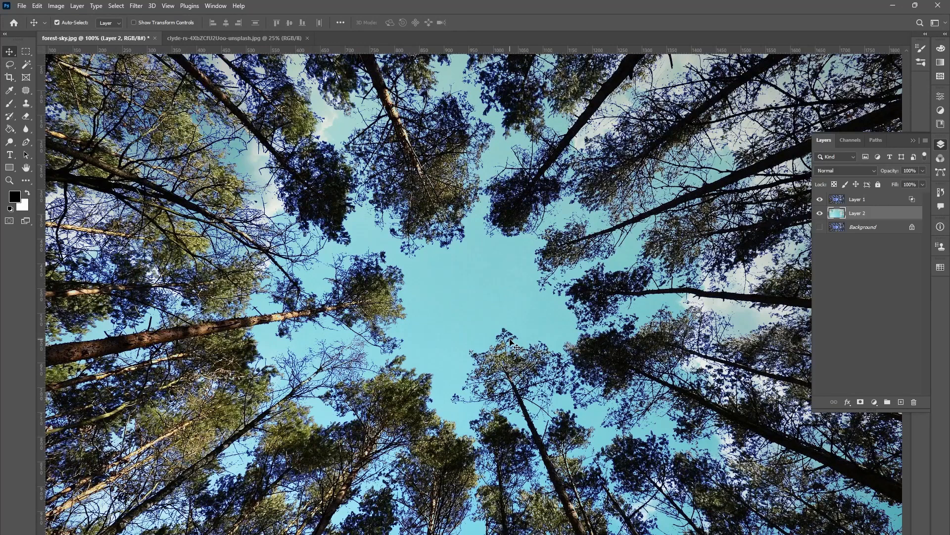
pyautogui.hotkey('ctrl', '-')
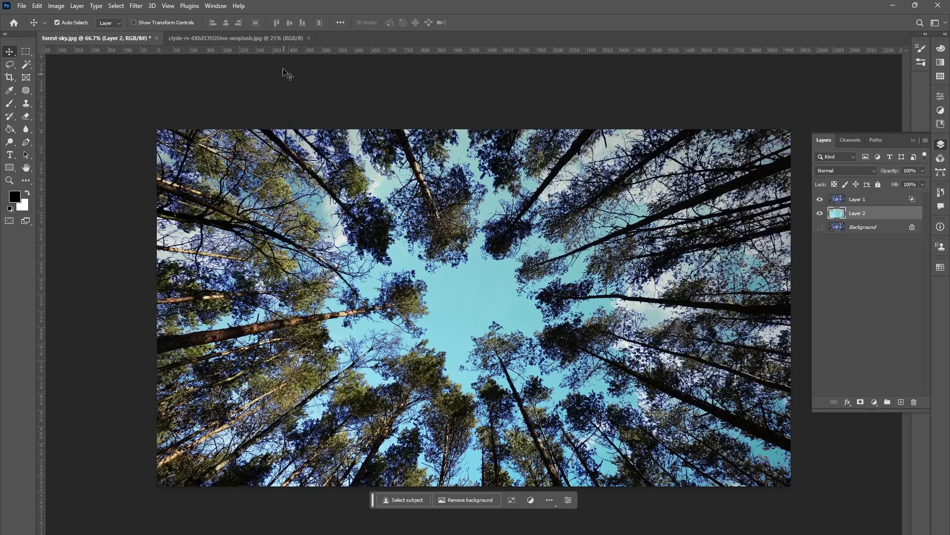
pyautogui.click(309, 38)
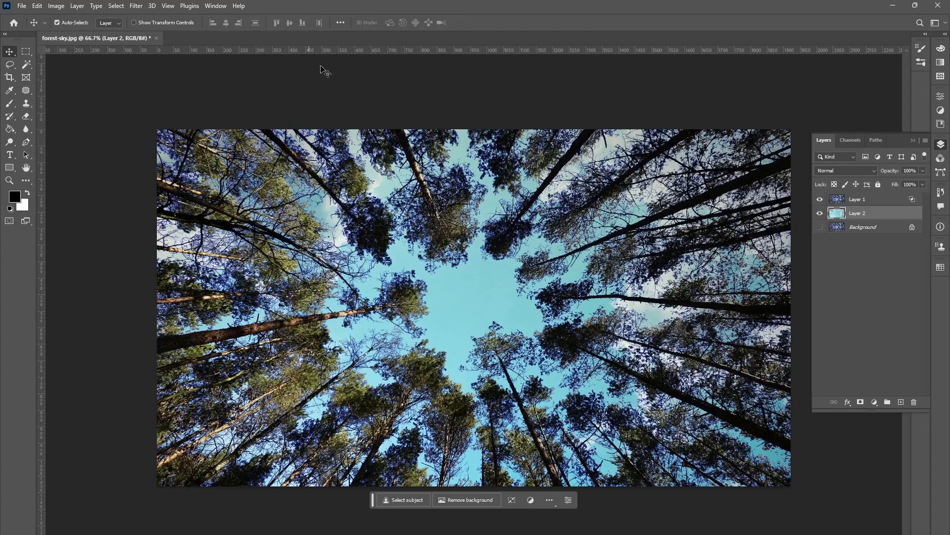
# Step: Create a blank 1200 x 1500 pixel document at 72 pixels/inch in RGB Color with a white background
pyautogui.press('ctrl')
pyautogui.hotkey('ctrl', 'n')
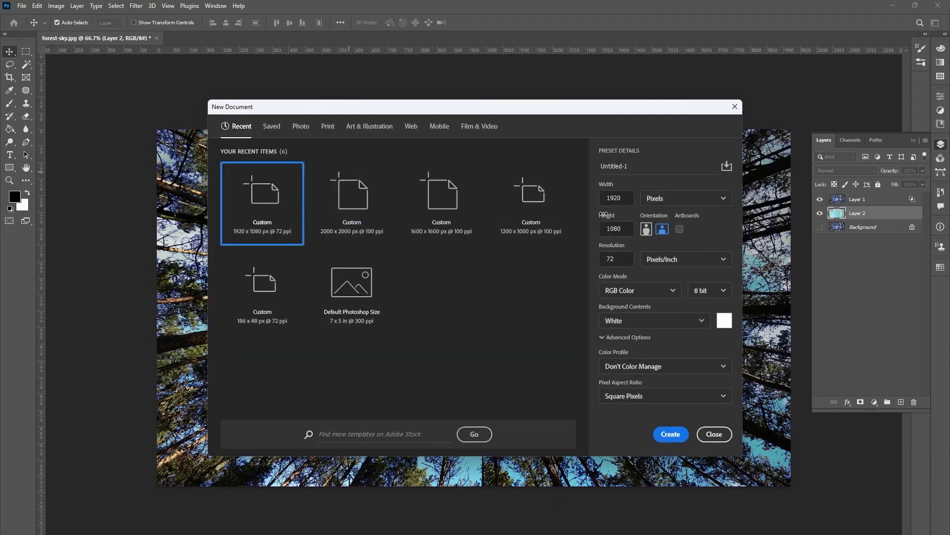
pyautogui.doubleClick(626, 199)
pyautogui.write('1')
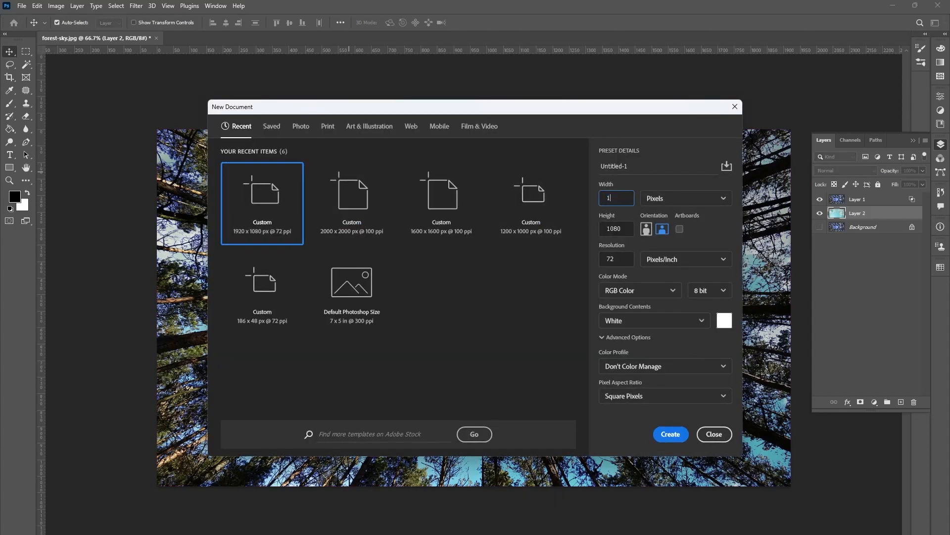
pyautogui.write('200')
pyautogui.write('1')
pyautogui.press('Return')
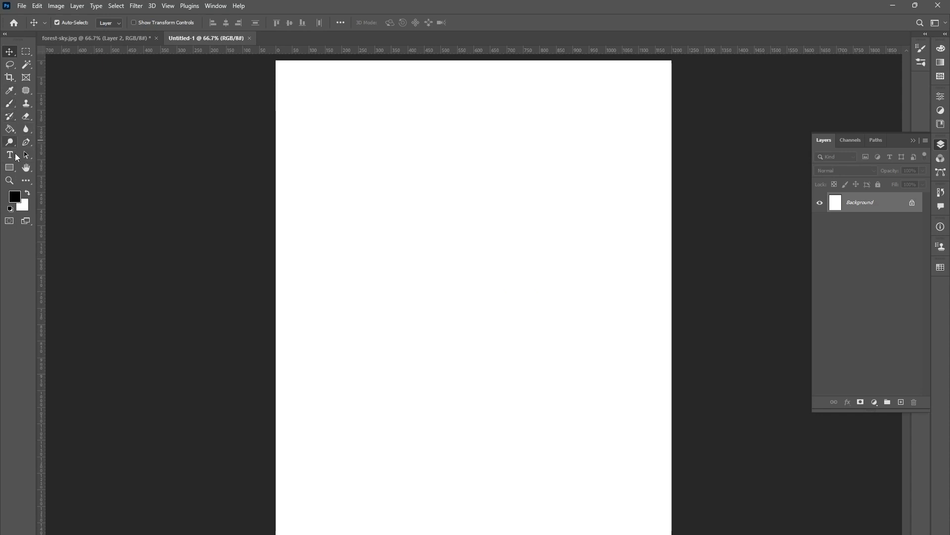
# Step: Add a new layer and fill it with a horizontal linear gradient running from black at the left edge to white at the right edge
pyautogui.click(9, 130)
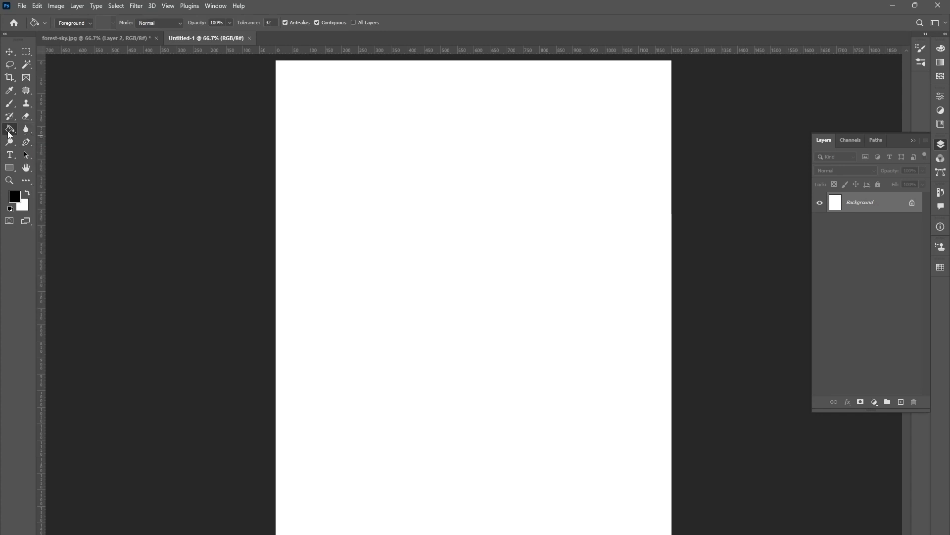
pyautogui.rightClick(10, 132)
pyautogui.click(29, 128)
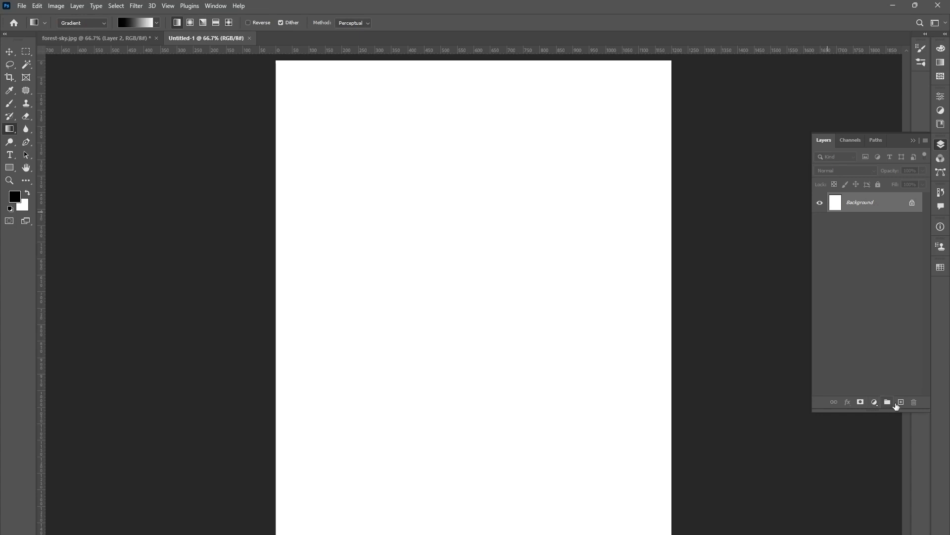
pyautogui.click(902, 402)
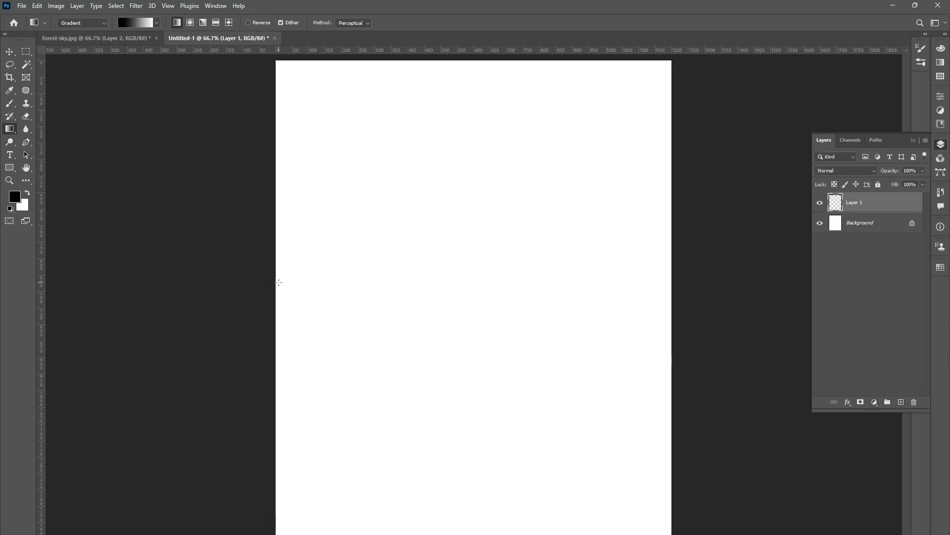
pyautogui.moveTo(273, 279); pyautogui.dragTo(670, 297)
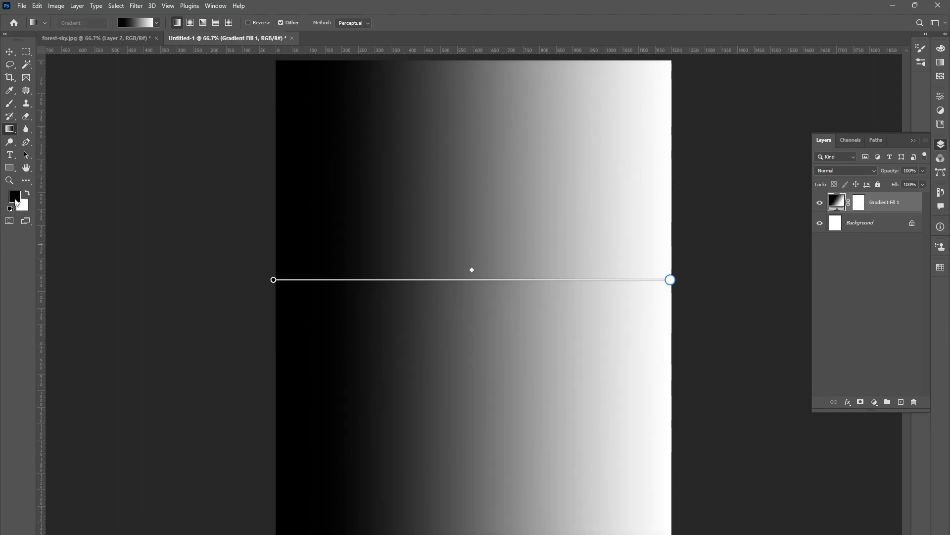
# Step: Set the foreground color to orange ff7200
pyautogui.click(15, 196)
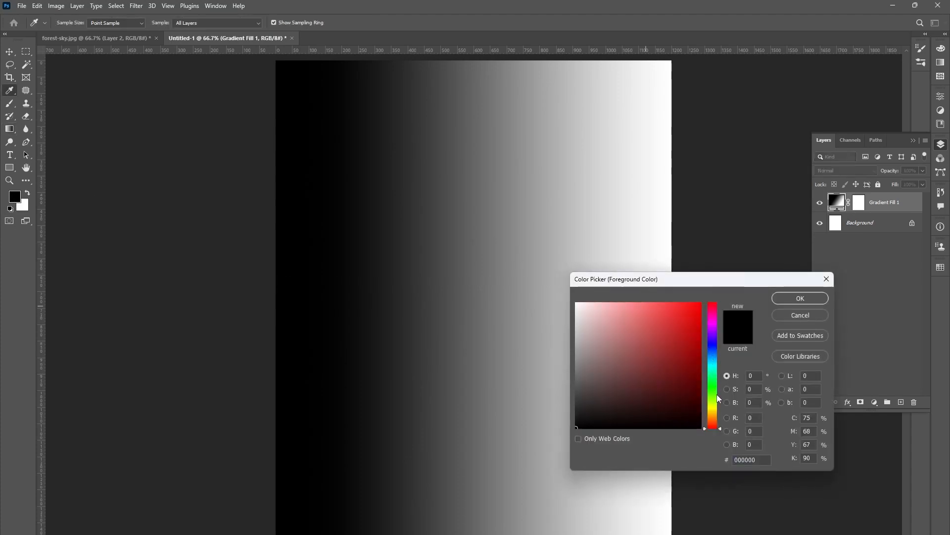
pyautogui.moveTo(718, 399); pyautogui.dragTo(718, 416)
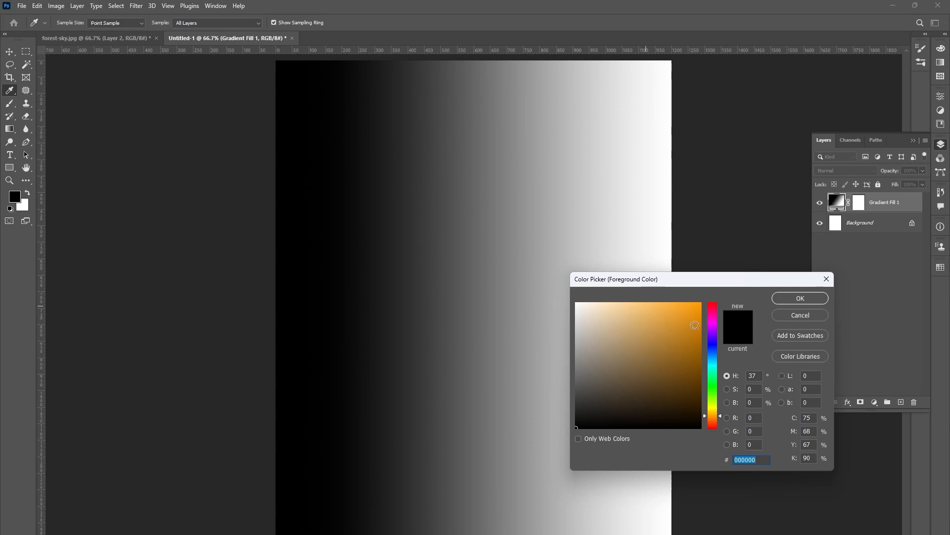
pyautogui.moveTo(694, 324)
pyautogui.mouseDown()
pyautogui.moveTo(698, 317)
pyautogui.moveTo(695, 347)
pyautogui.moveTo(739, 292)
pyautogui.mouseUp()
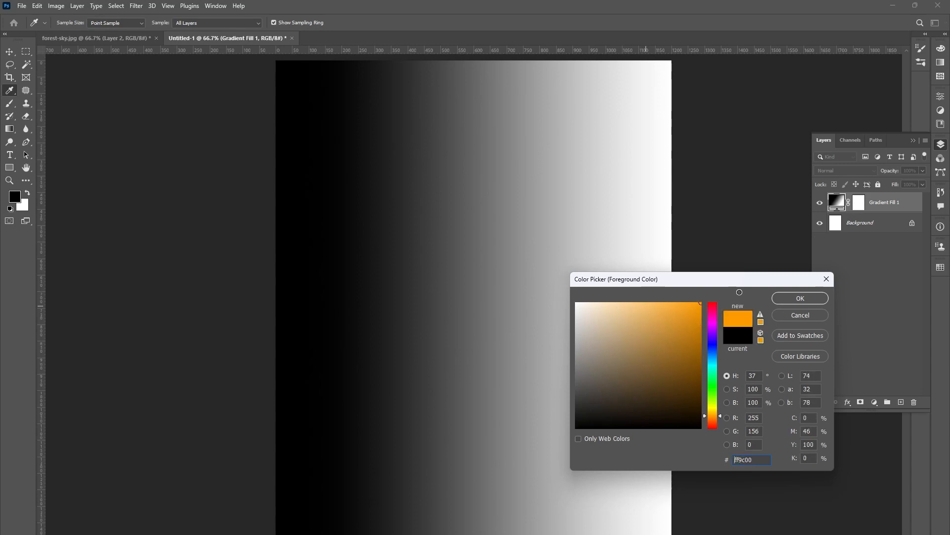
pyautogui.moveTo(717, 418); pyautogui.dragTo(717, 422)
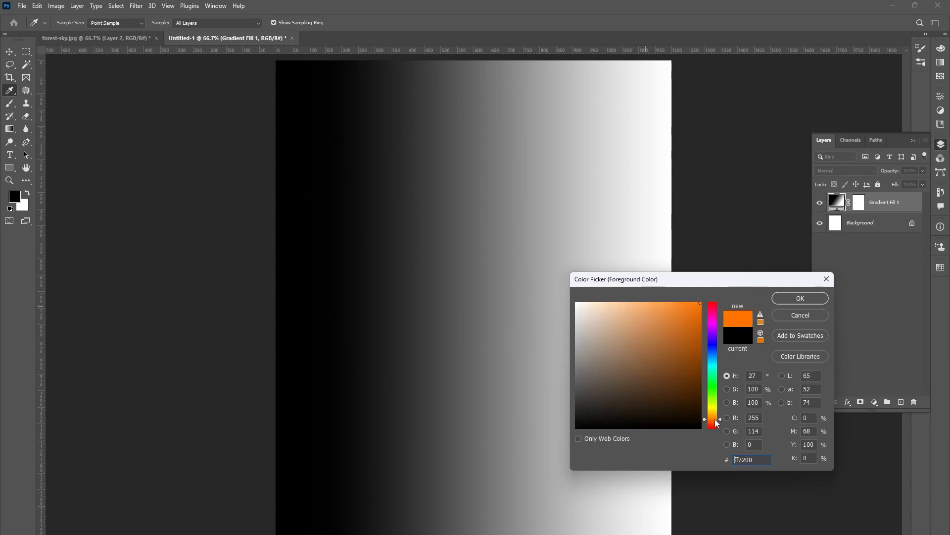
pyautogui.click(791, 298)
pyautogui.press('g')
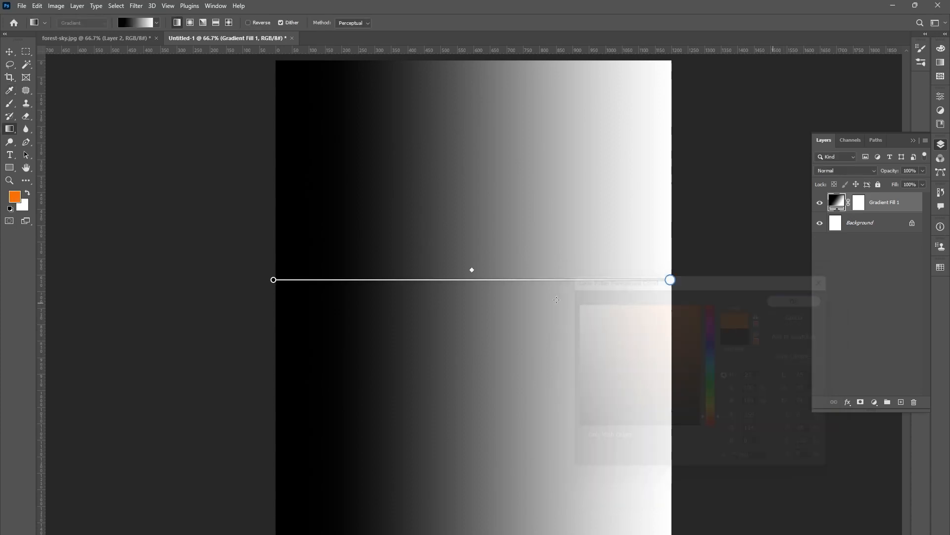
# Step: Swap the foreground and background colors, and set the new foreground color to yellow ffd800
pyautogui.press('x')
pyautogui.click(15, 196)
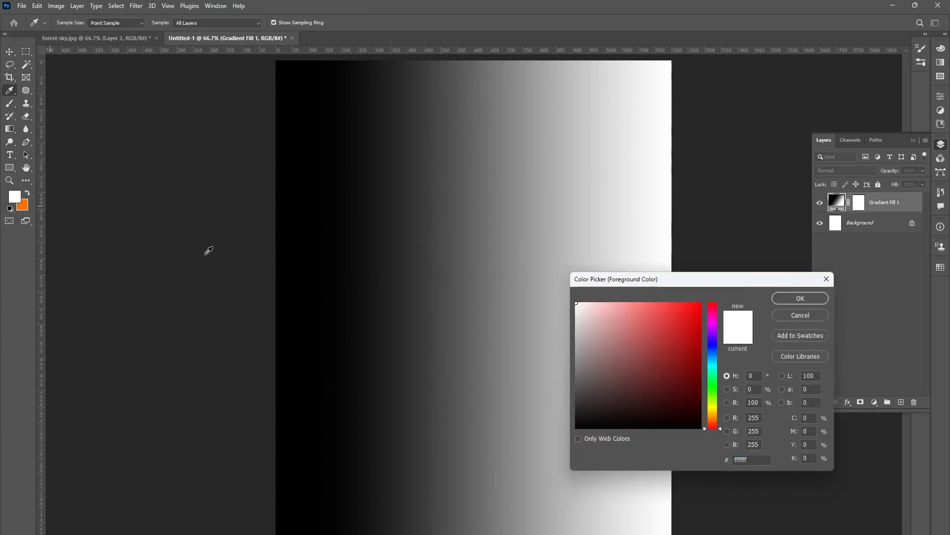
pyautogui.click(717, 415)
pyautogui.moveTo(691, 332); pyautogui.dragTo(704, 294)
pyautogui.click(715, 412)
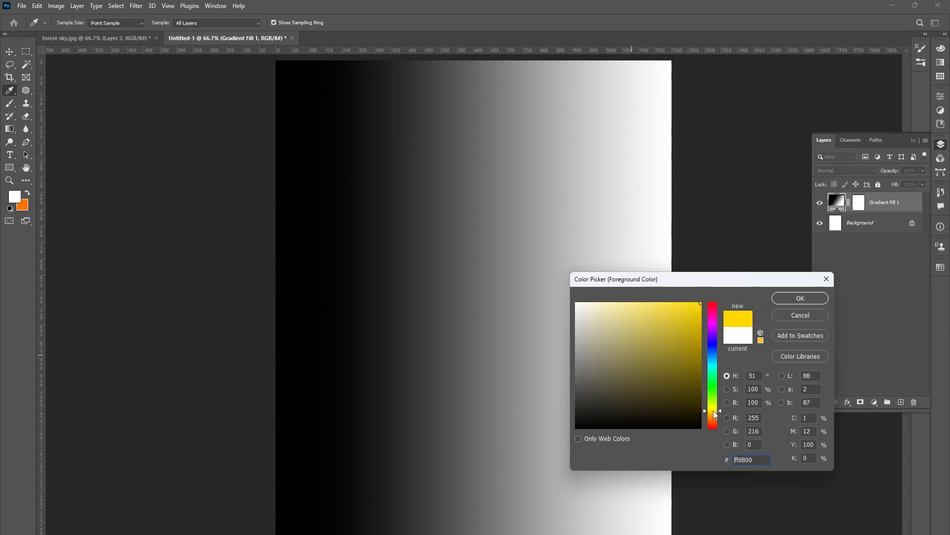
pyautogui.click(792, 299)
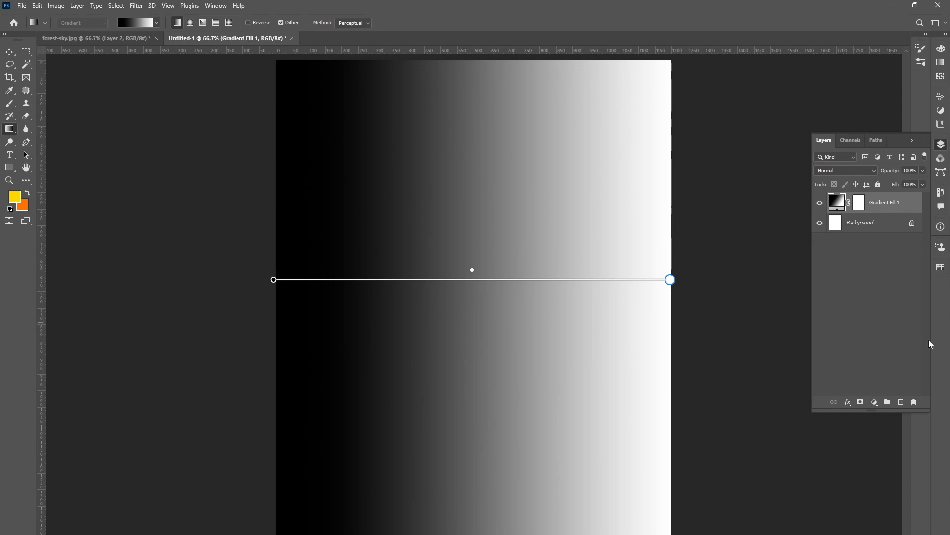
# Step: Add a new layer above the black-to-white gradient and choose the yellow-to-orange preset from the Basics gradients
pyautogui.click(901, 402)
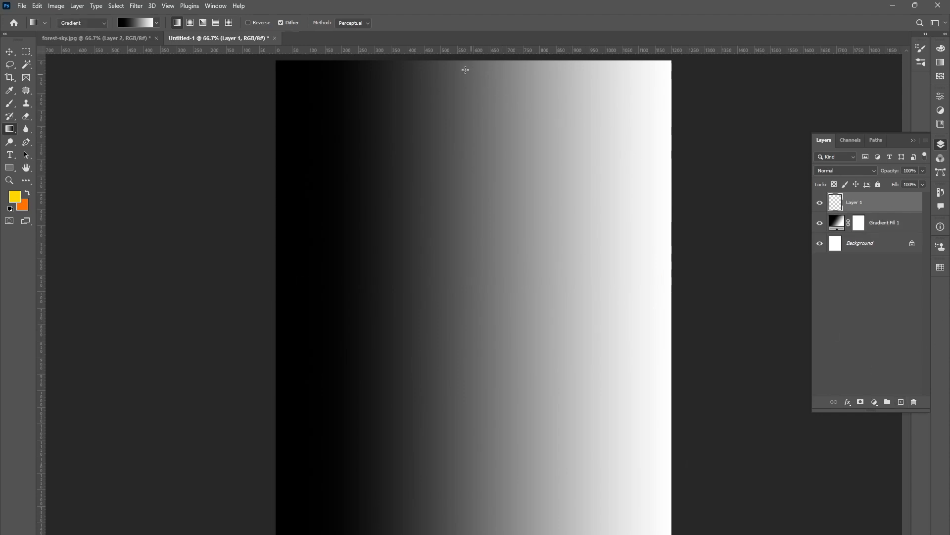
pyautogui.moveTo(456, 59); pyautogui.dragTo(477, 347)
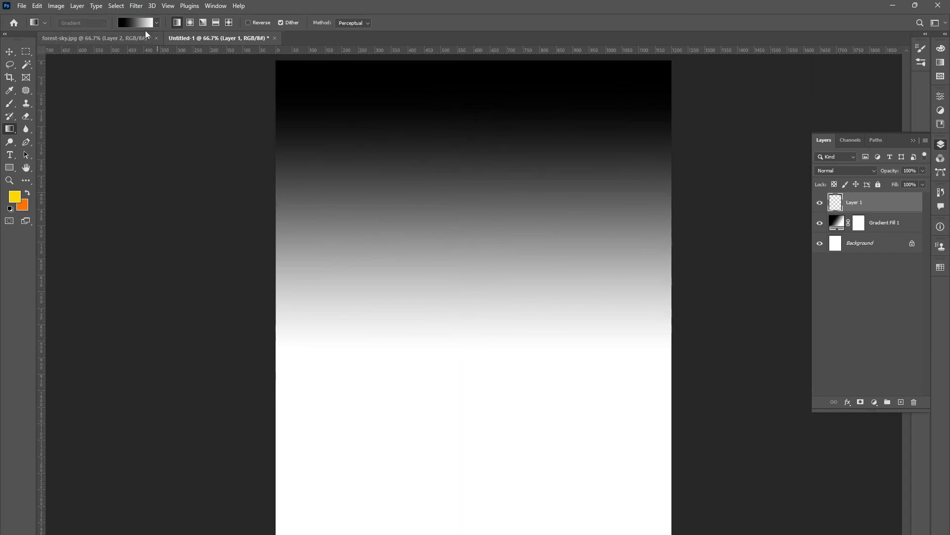
pyautogui.press('Escape')
pyautogui.click(134, 25)
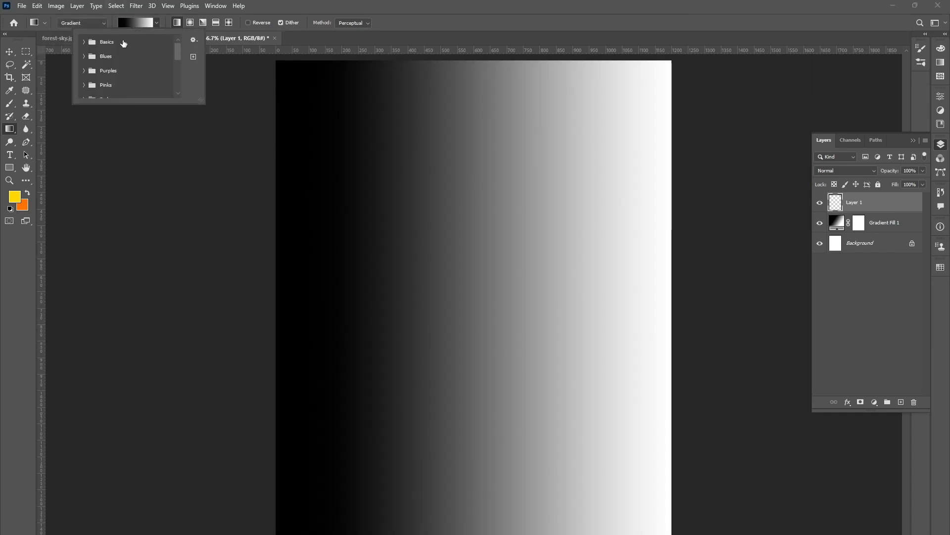
pyautogui.click(84, 42)
pyautogui.click(93, 58)
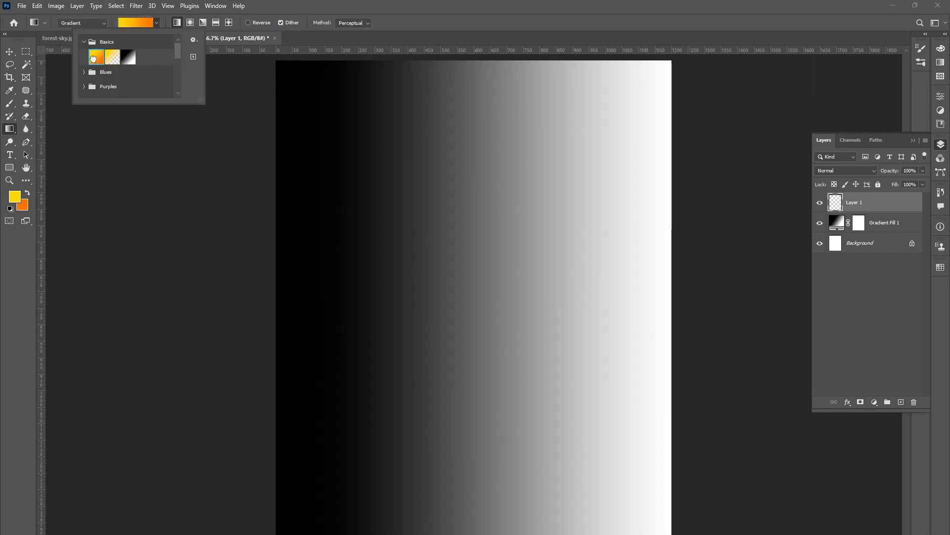
# Step: Fill the new layer with a vertical linear gradient from yellow at the canvas's bottom edge to orange at its top edge
pyautogui.moveTo(474, 59); pyautogui.dragTo(500, 381)
pyautogui.hotkey('ctrl', 'z')
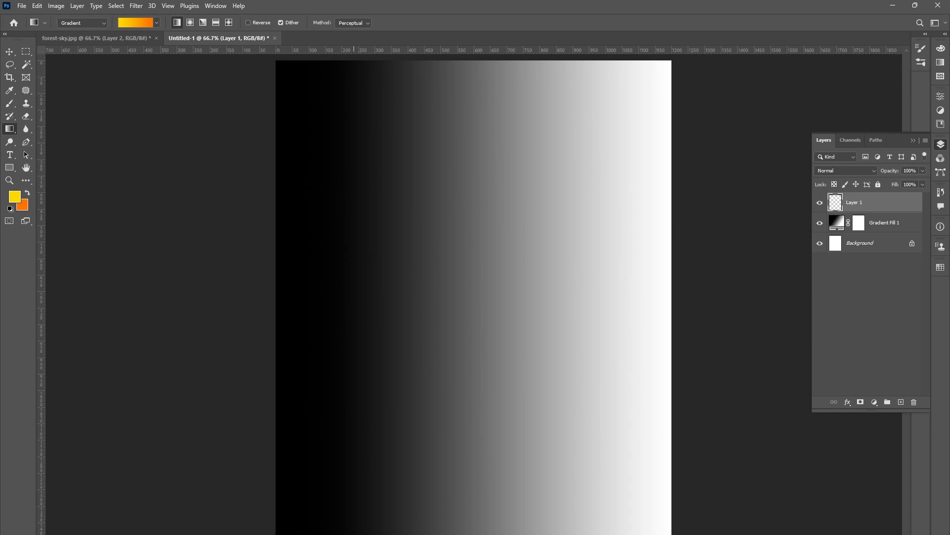
pyautogui.moveTo(354, 534); pyautogui.dragTo(392, 424)
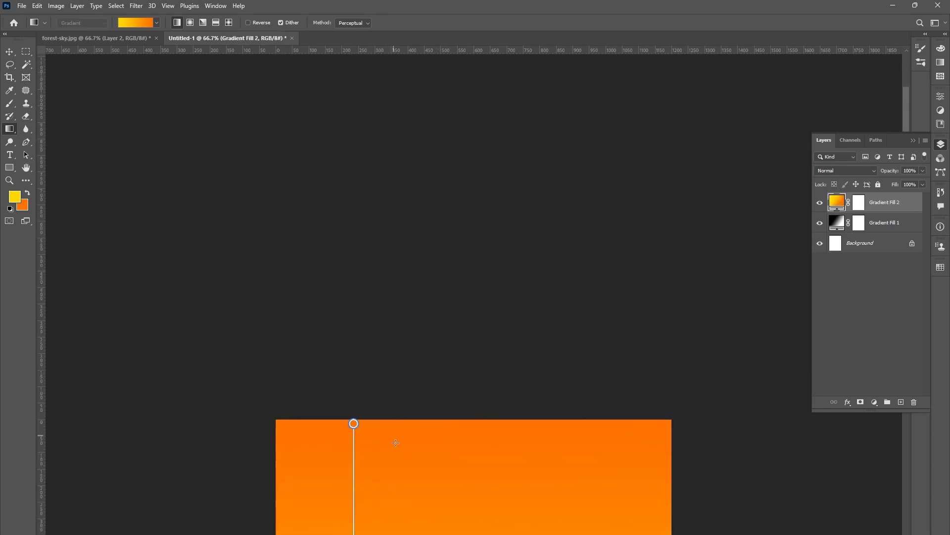
pyautogui.moveTo(404, 465); pyautogui.dragTo(198, 225)
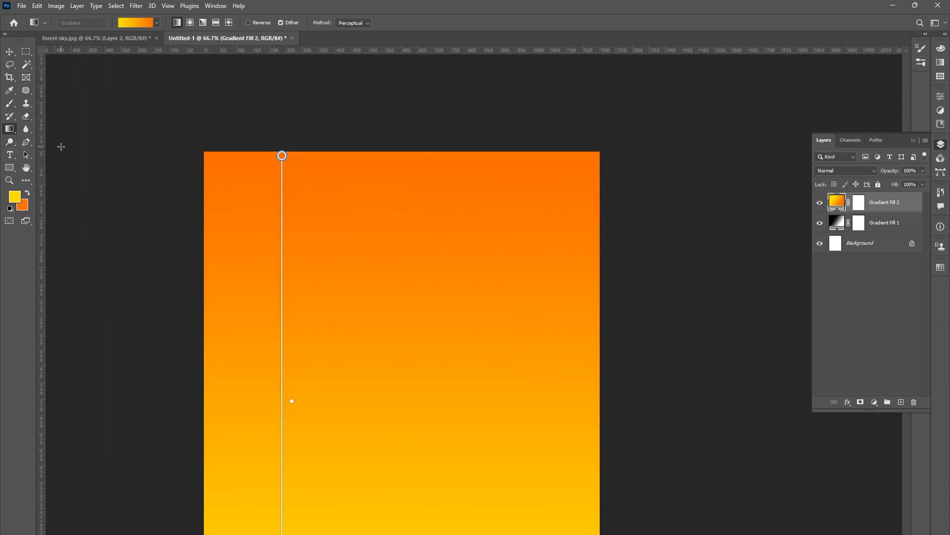
pyautogui.click(10, 51)
# Step: Open the blending options of Gradient Fill 2 and set the Blend If Current Layer shadow value to 39
pyautogui.hotkey('ctrl', '-')
pyautogui.hotkey('ctrl', '-')
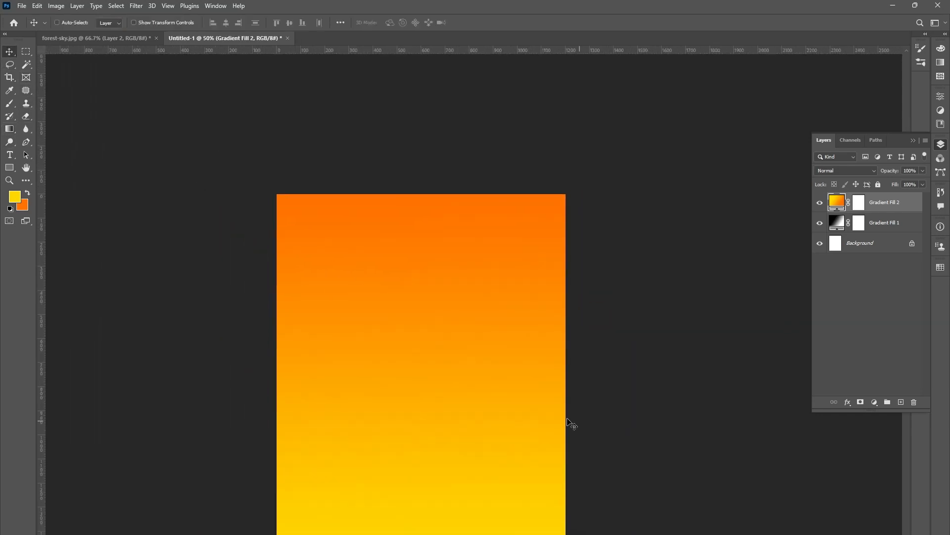
pyautogui.moveTo(454, 433); pyautogui.dragTo(441, 381)
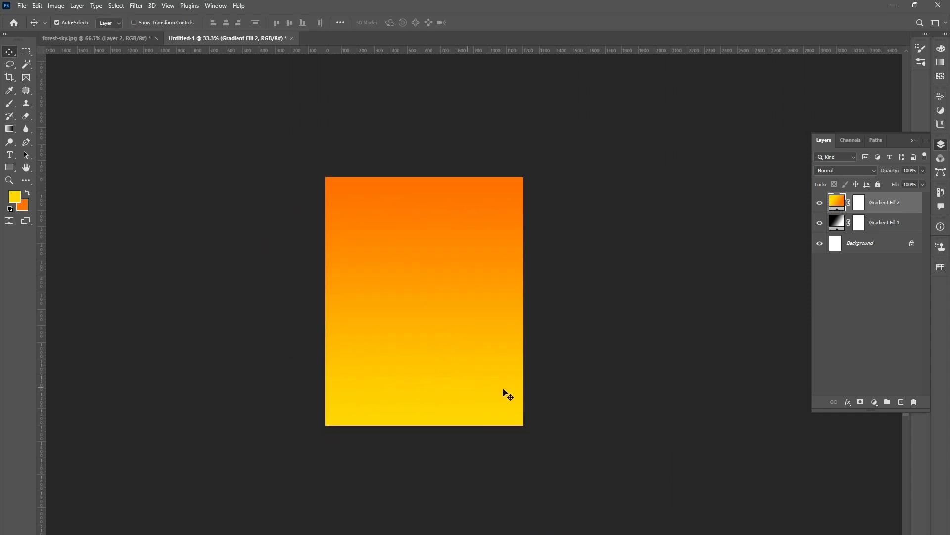
pyautogui.hotkey('ctrl', '+')
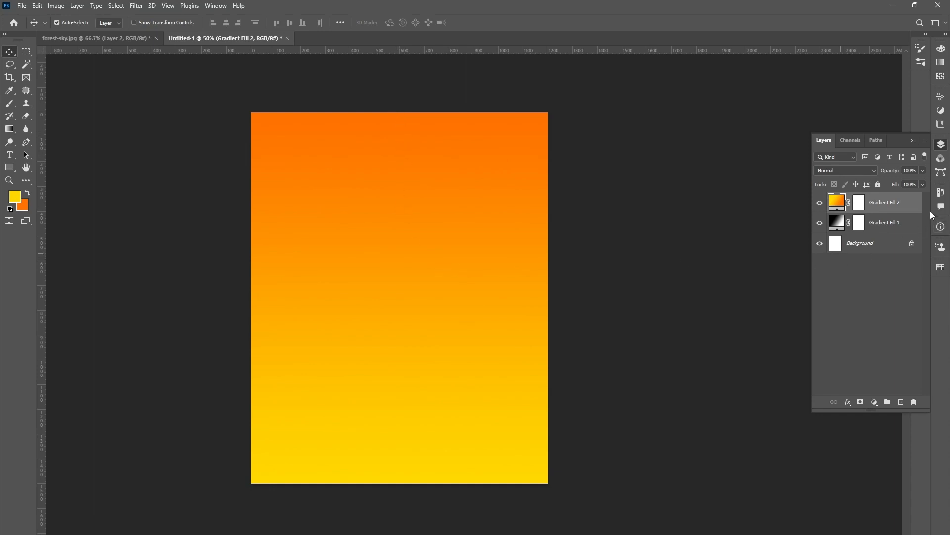
pyautogui.doubleClick(912, 206)
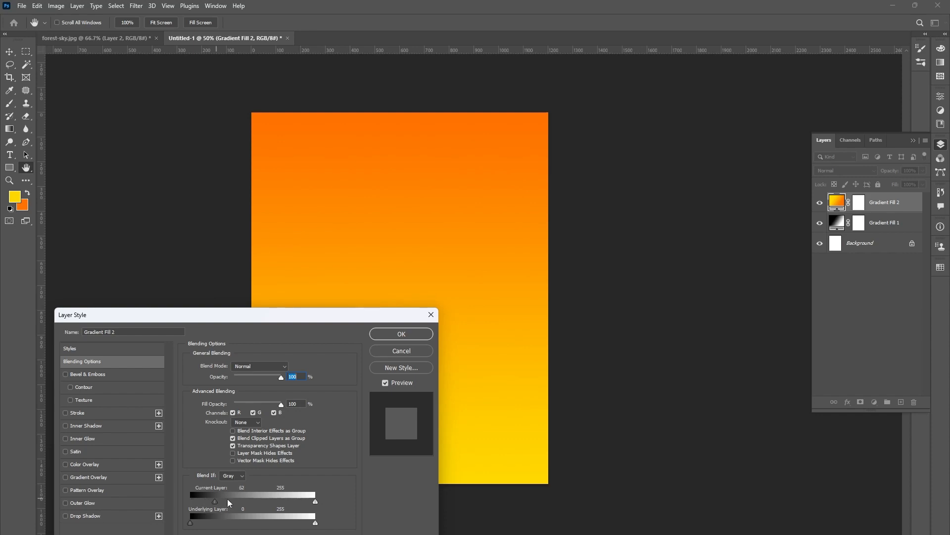
pyautogui.moveTo(228, 502); pyautogui.dragTo(209, 493)
# Step: Raise the Underlying Layer shadow slider and split it to 0 / 116 to fade the orange gradient over the dark tones
pyautogui.moveTo(190, 524); pyautogui.dragTo(221, 525)
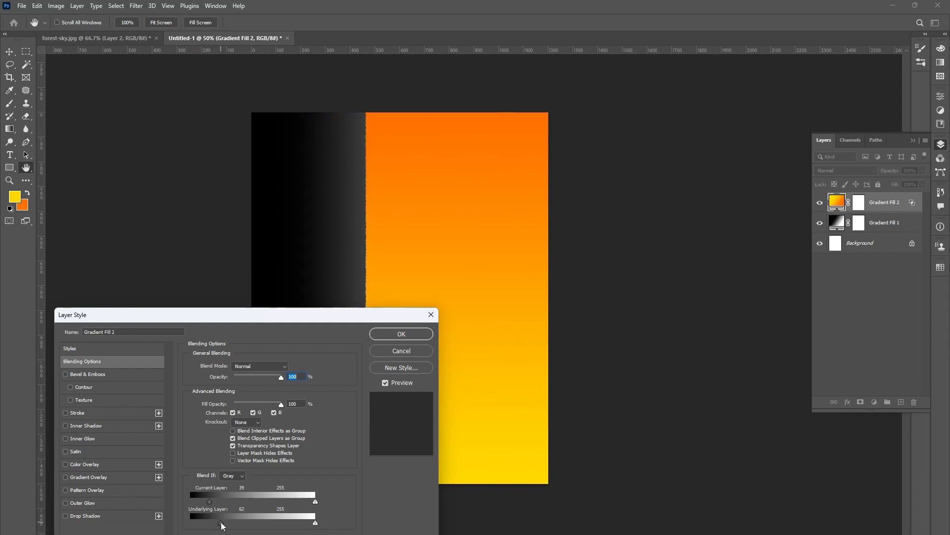
pyautogui.moveTo(222, 526); pyautogui.dragTo(168, 529)
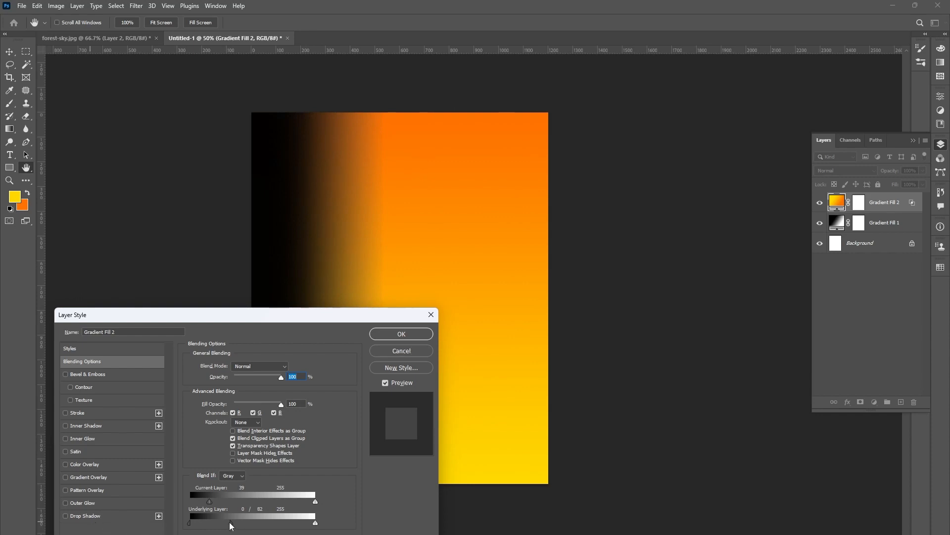
pyautogui.moveTo(232, 525); pyautogui.dragTo(251, 523)
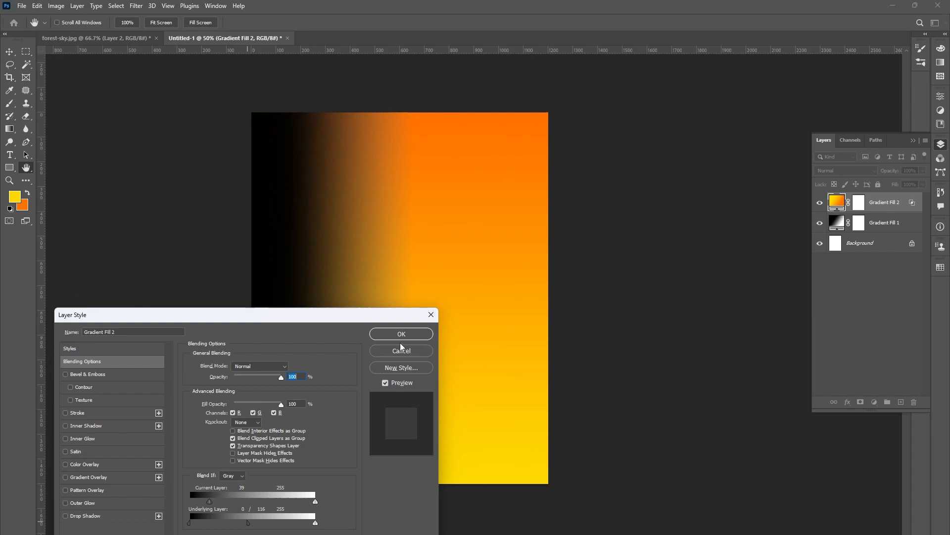